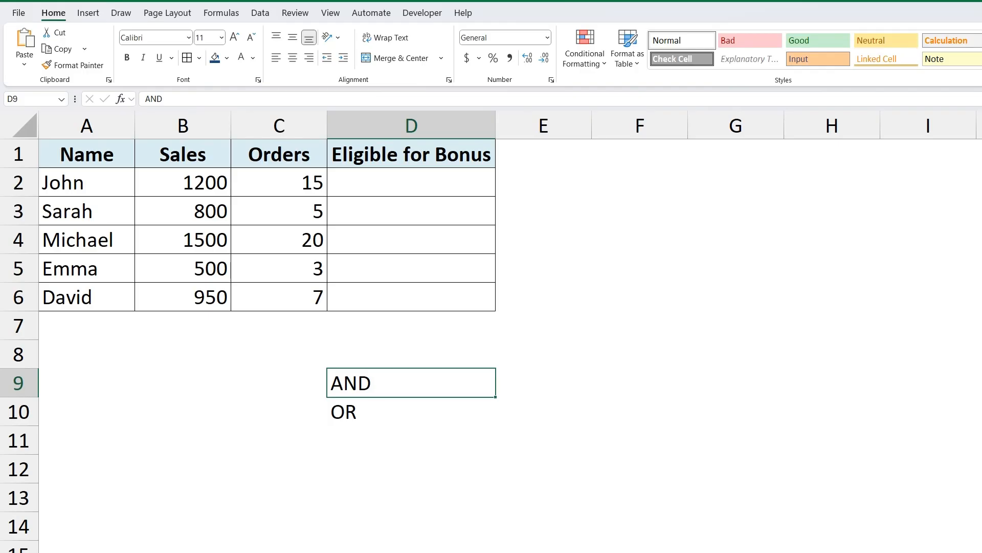
- Examine the AND and OR labels in D9:D10 and the Sales and Orders columns that decide bonus eligibility
key("Down")
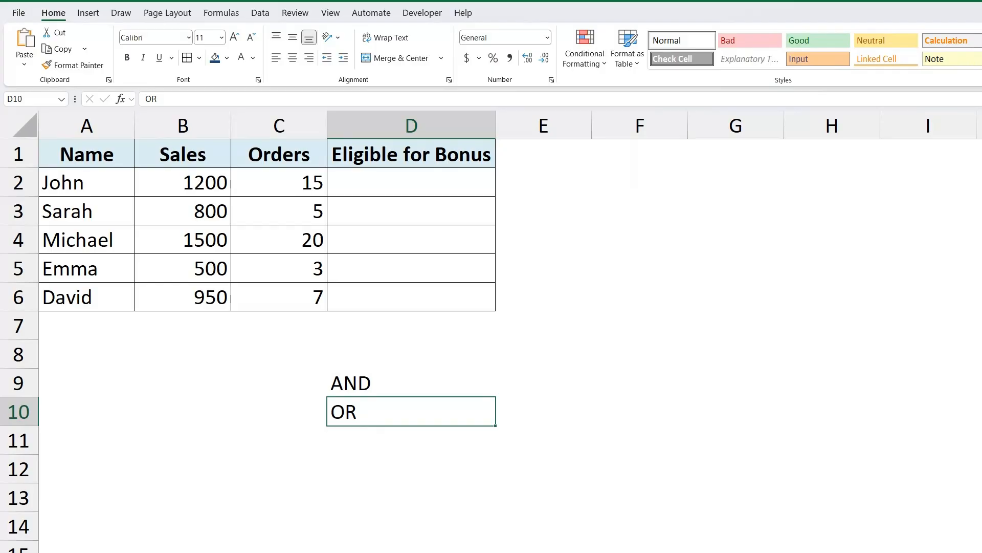
key("Down")
key("Down")
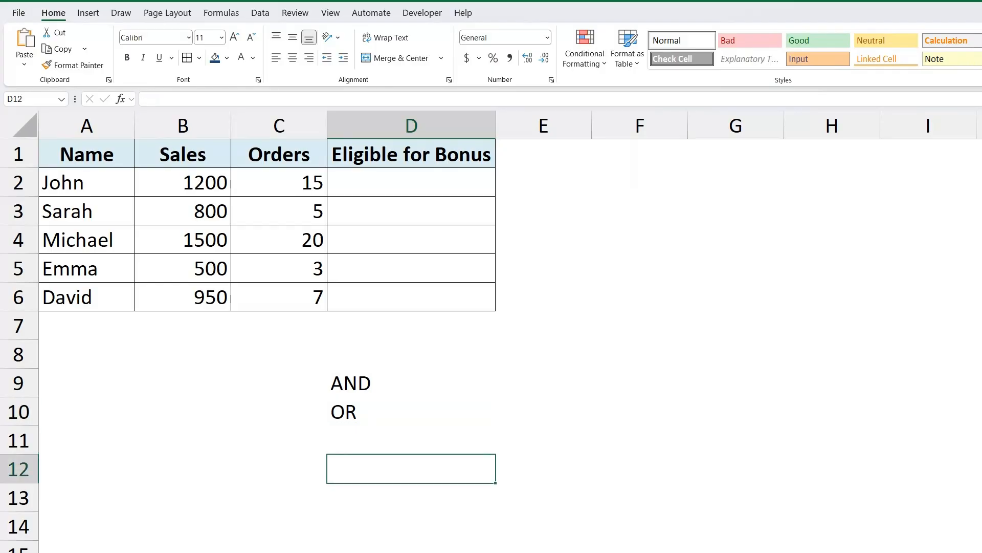
left_click(401, 391)
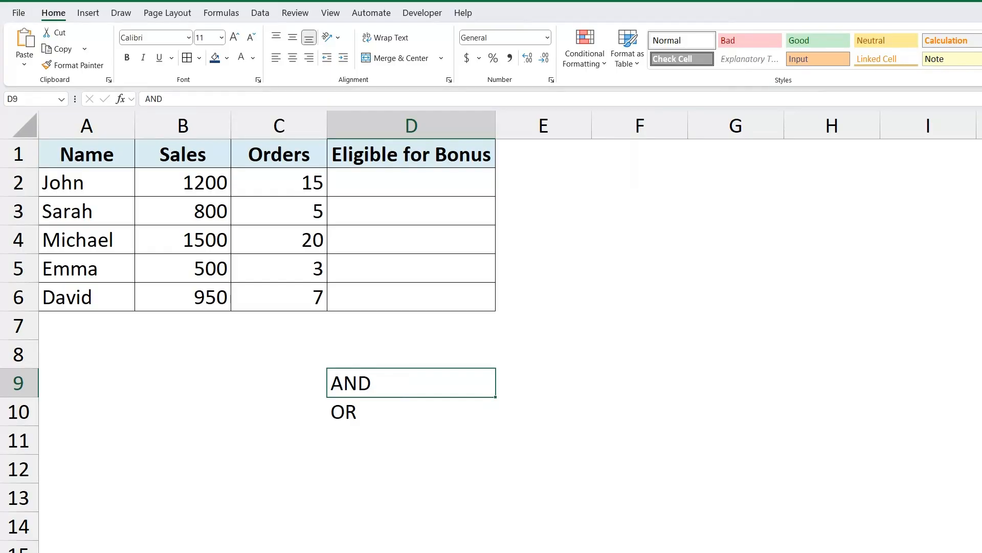
left_click(411, 182)
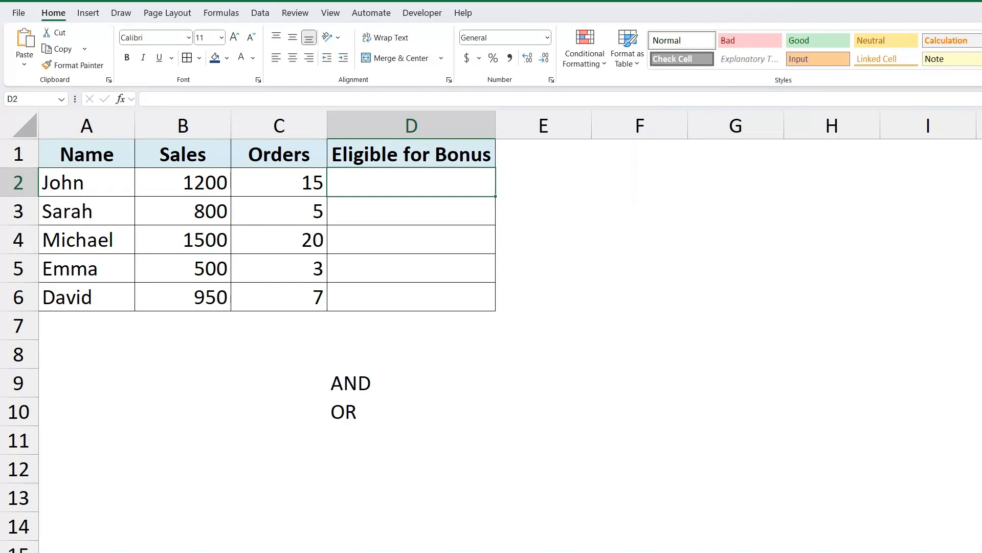
left_click_drag(205, 182, 210, 267)
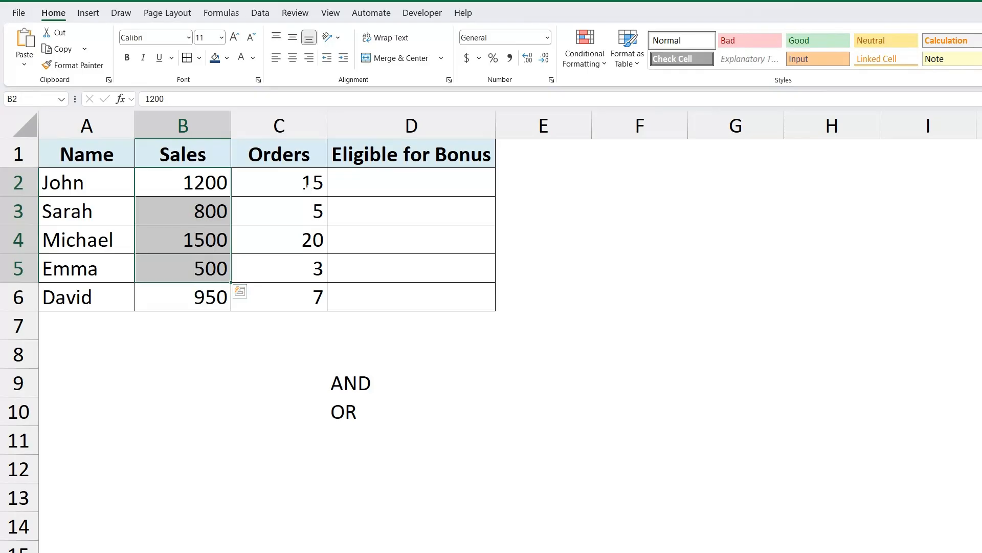
left_click_drag(307, 185, 301, 256)
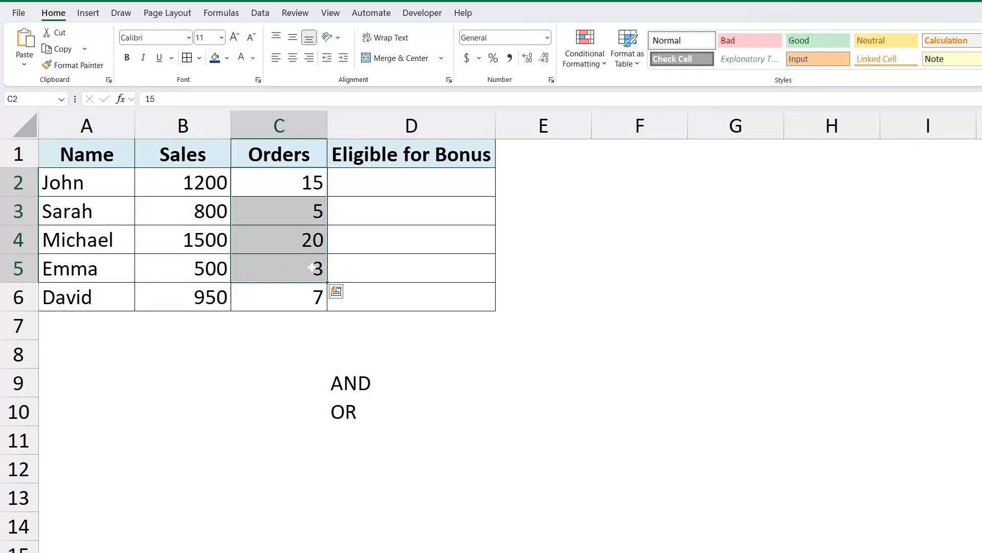
left_click(399, 269)
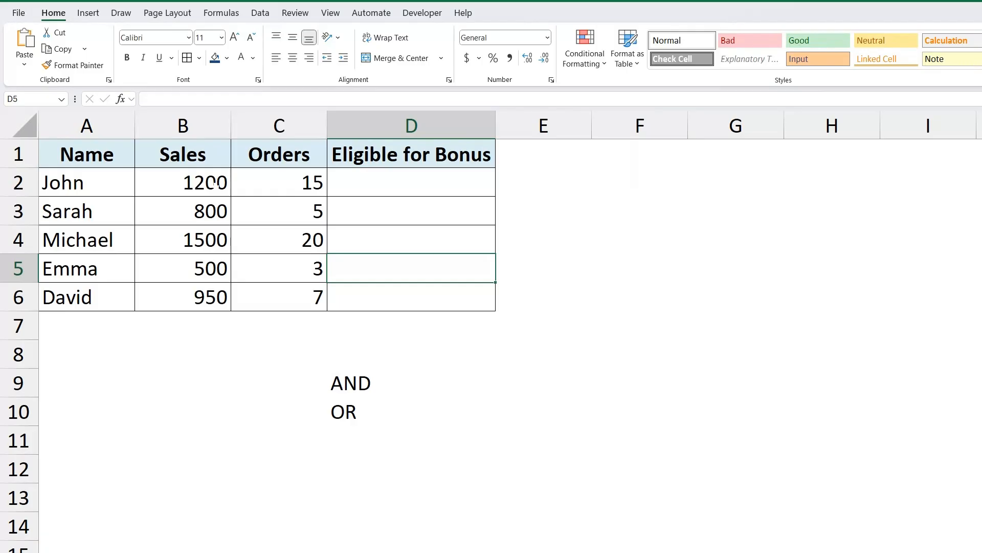
left_click(214, 184)
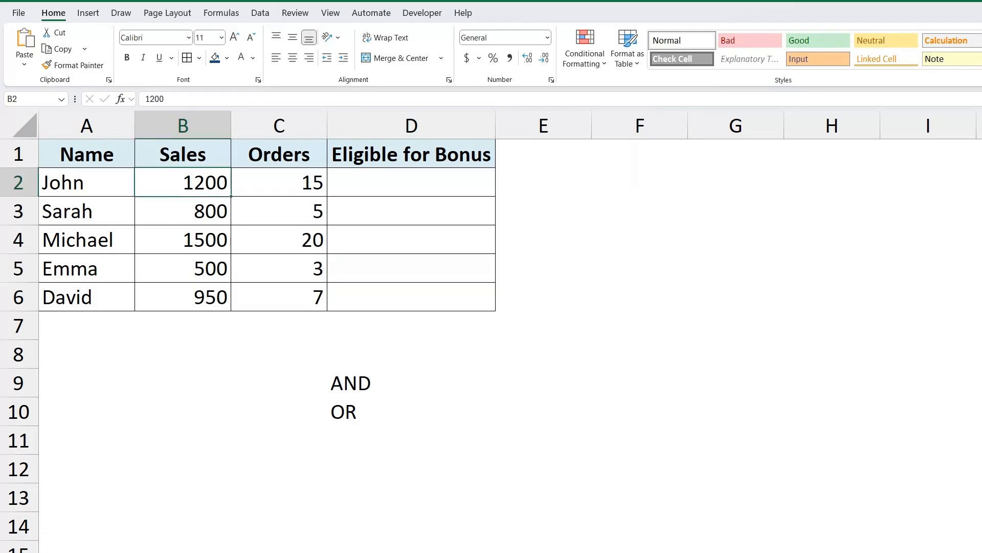
left_click(291, 190)
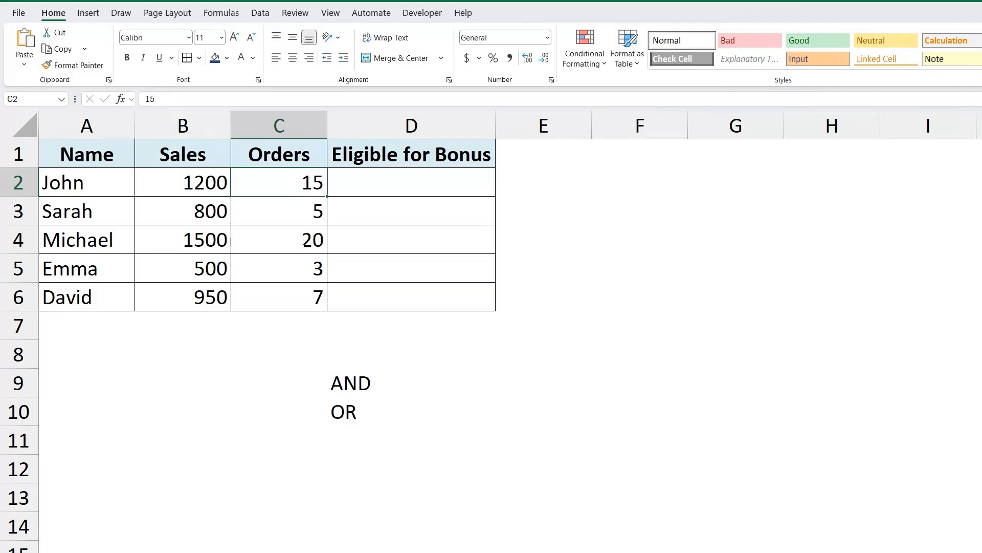
left_click(412, 183)
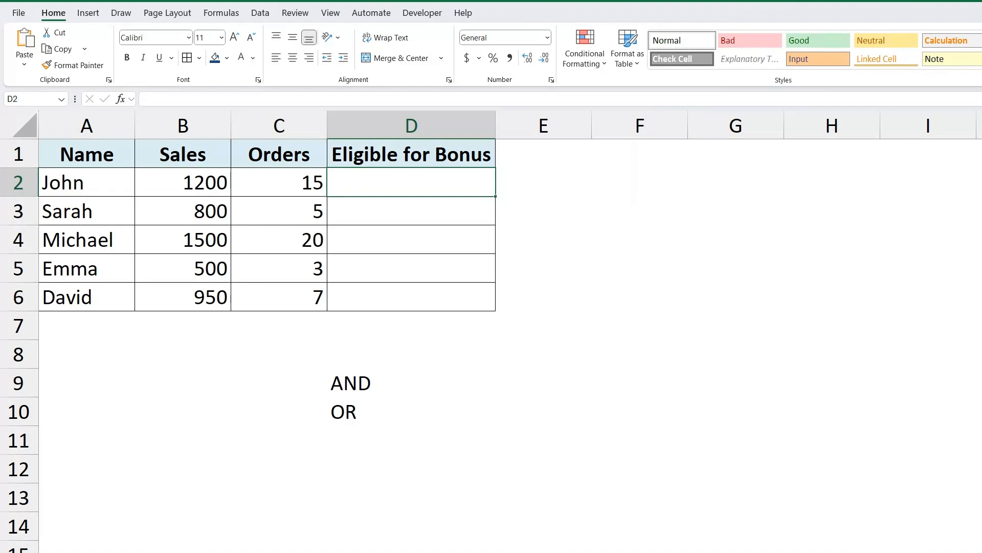
left_click(363, 386)
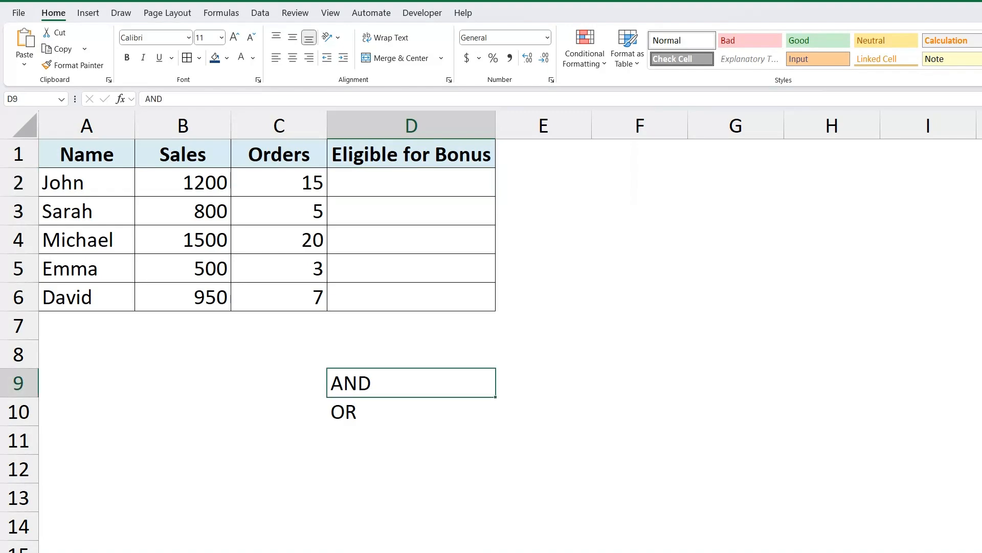
- Start an IF formula in D2 with a nested AND function as its logical test
left_click(411, 183)
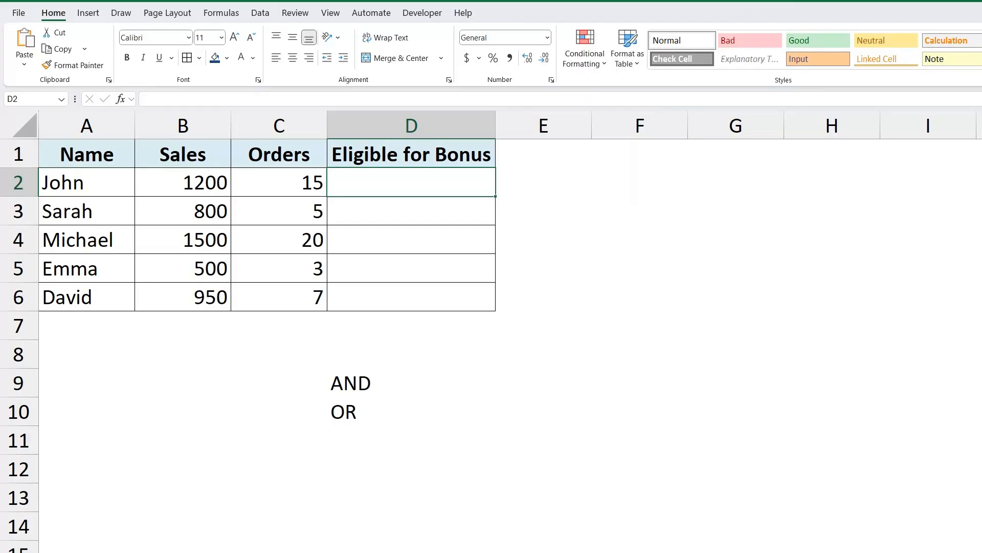
type("=")
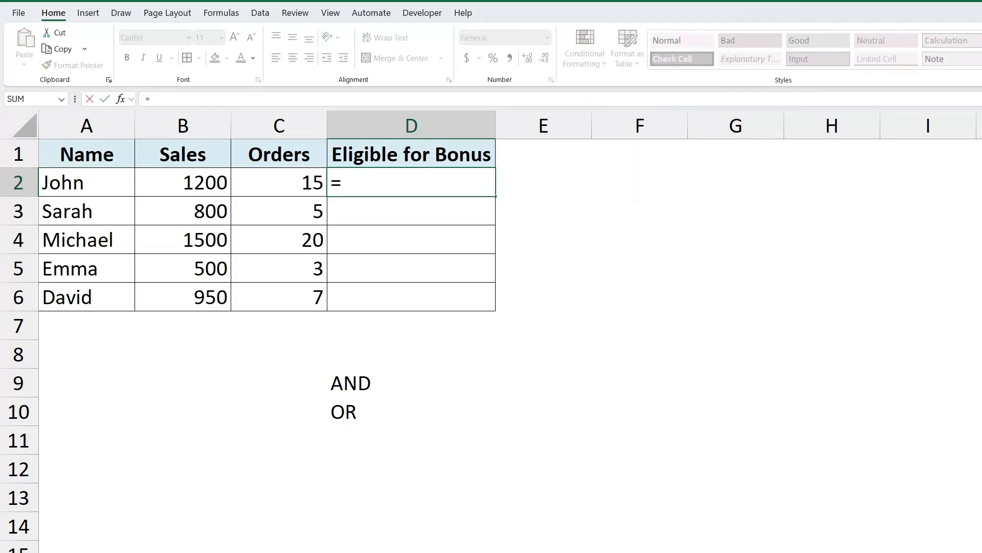
type("IF(")
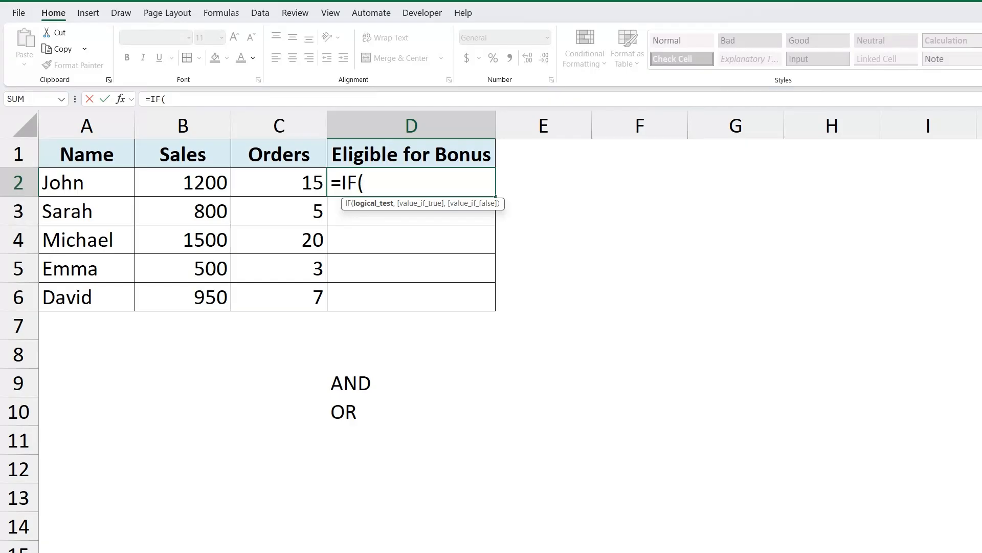
type("AND(")
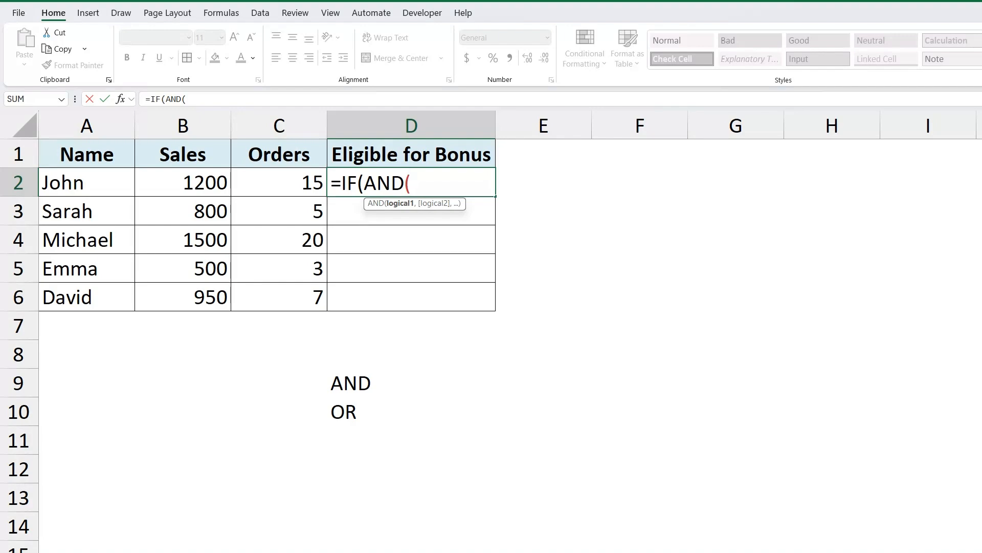
- Enter the AND conditions B2>=1000 and C2>=10 and close the AND function
type("B")
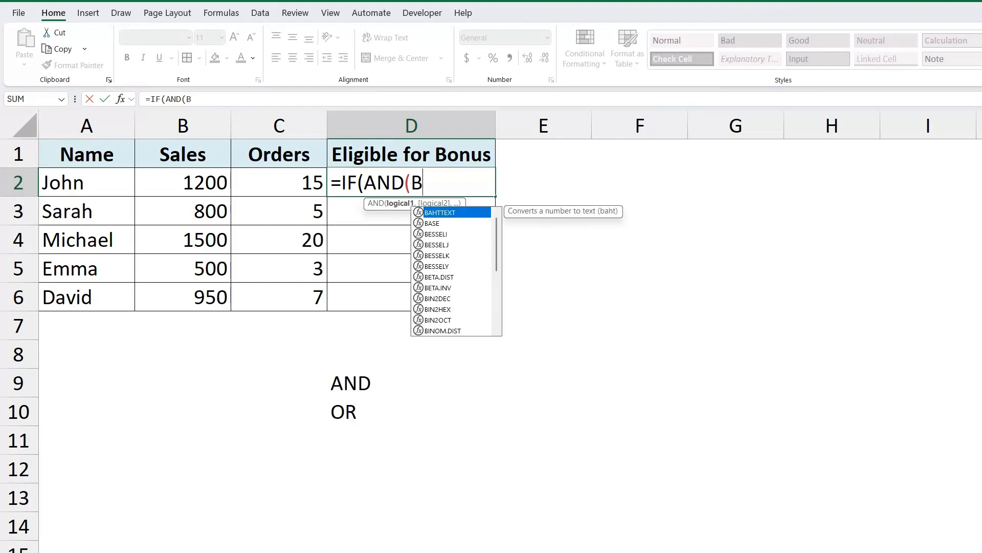
type("2")
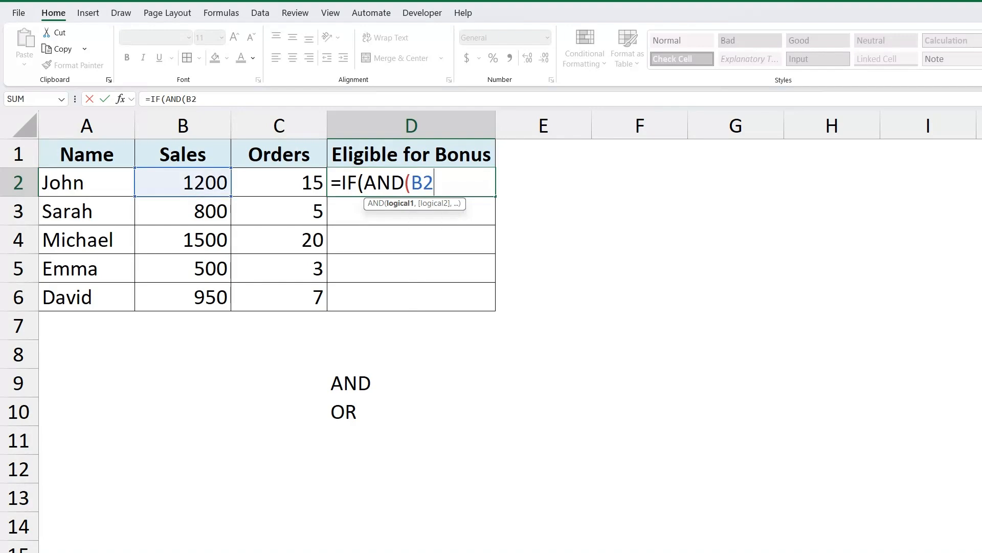
type(">=1000")
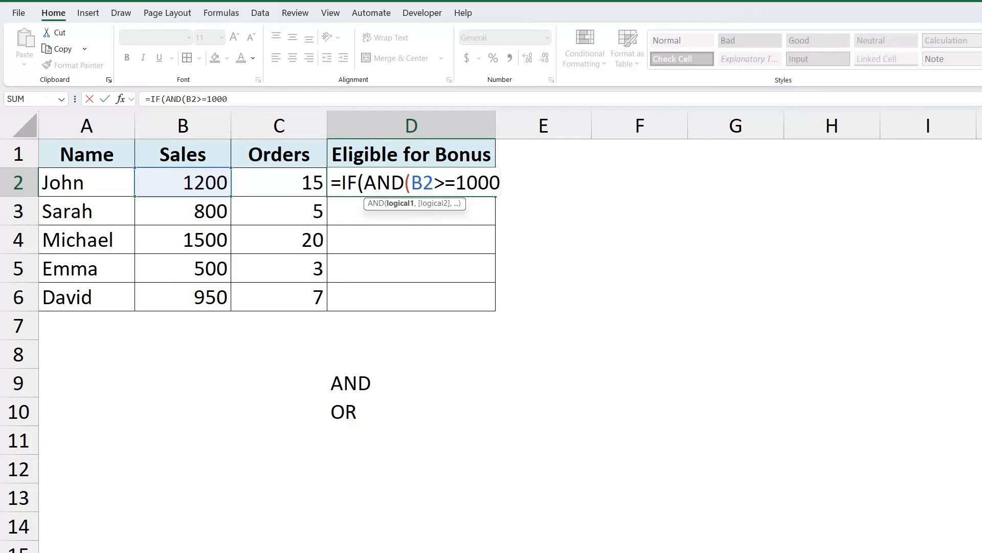
type(",")
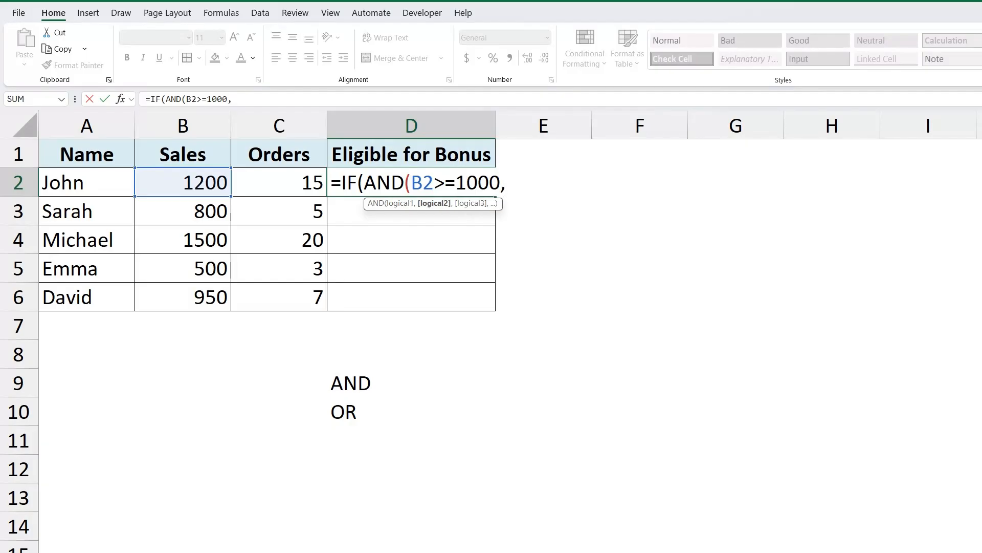
type("C2")
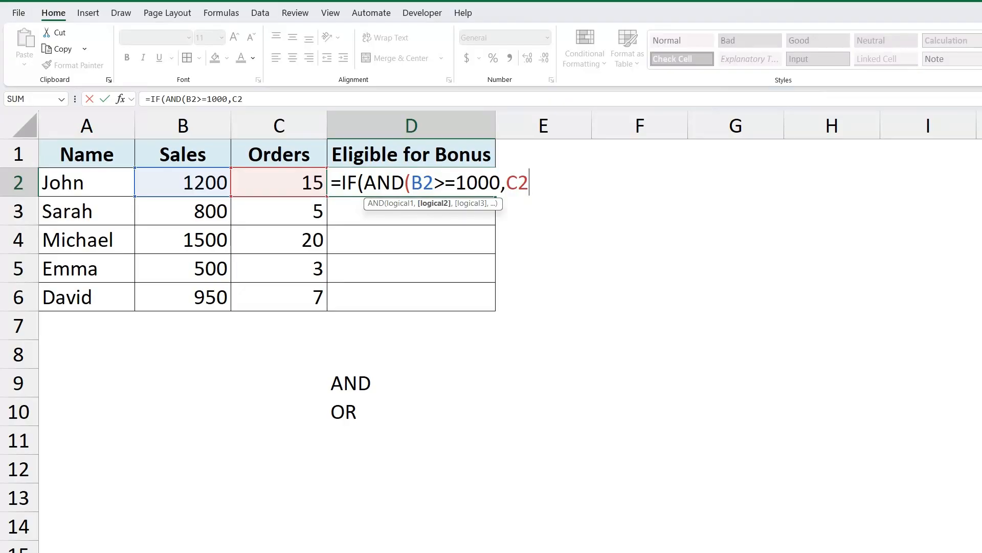
type(">=10)")
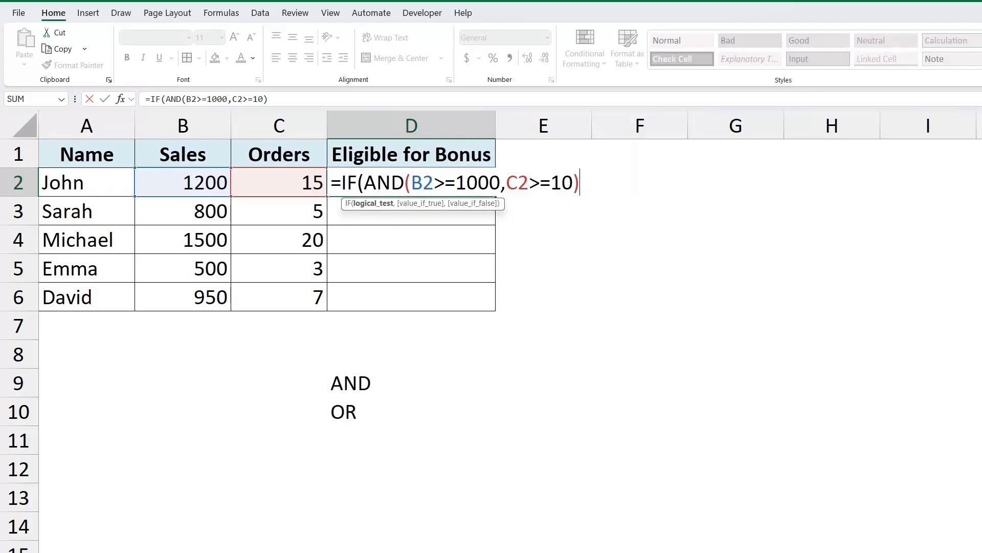
- Complete the D2 formula with "Yes" as the value if true and "No" as the value if false
type(",")
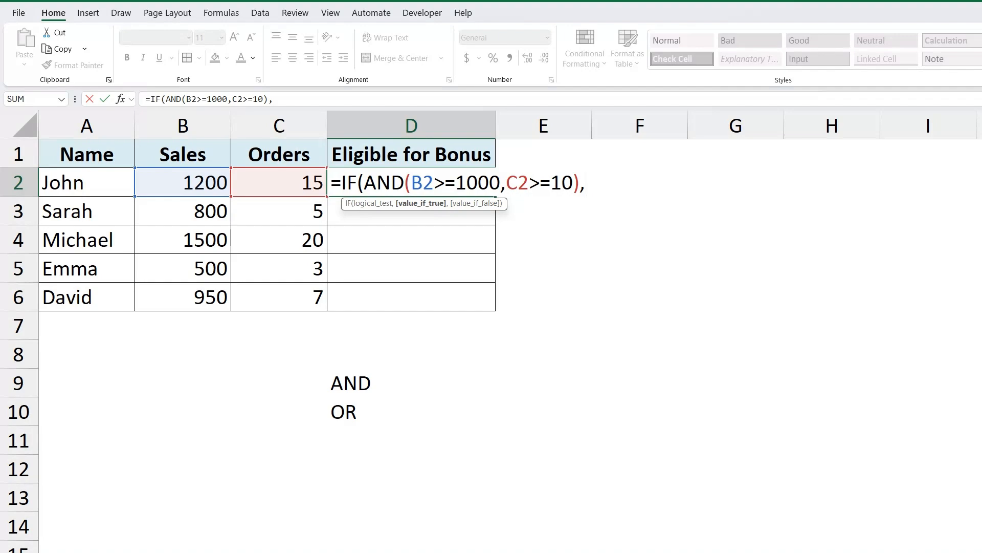
type("\"Yes\",\"")
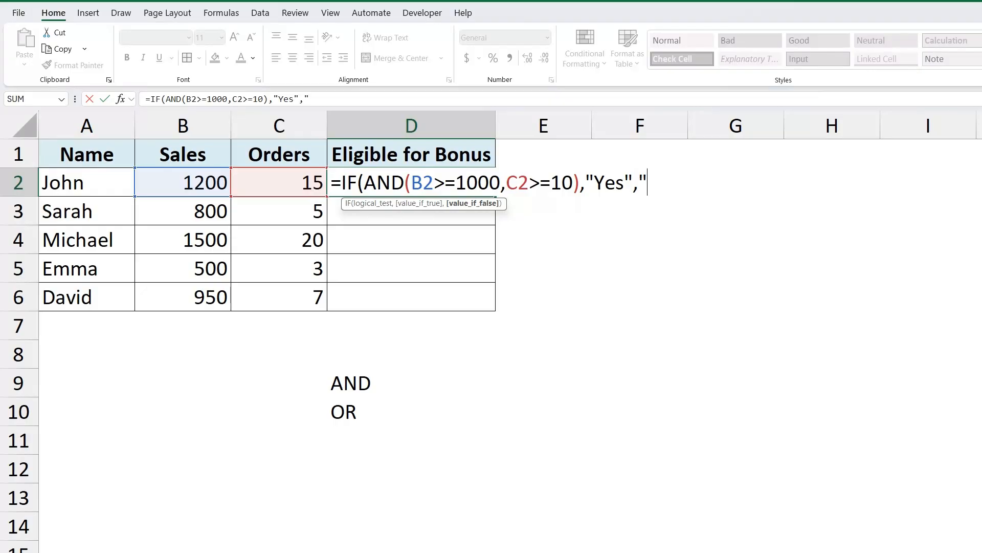
type("No\")")
key("Return")
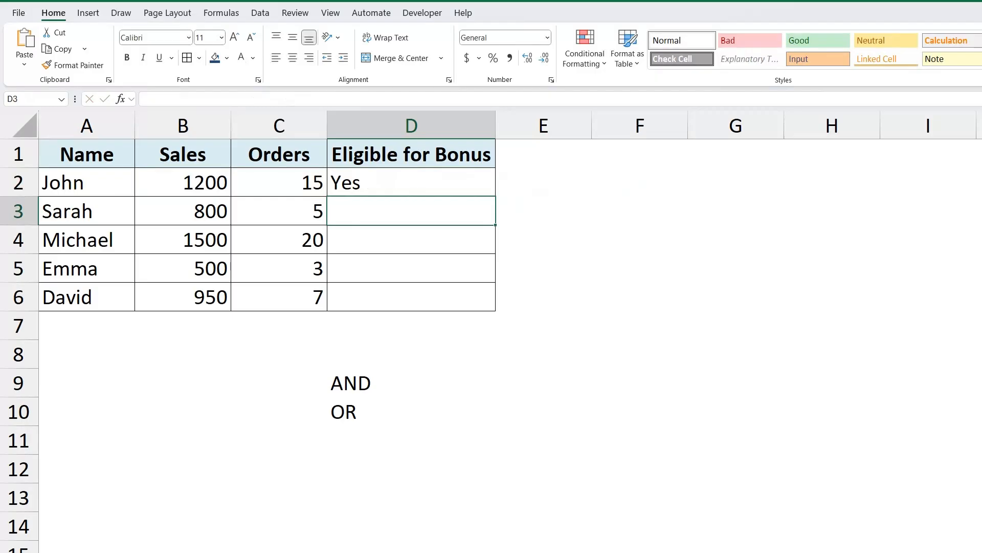
- Fill the bonus eligibility formula from D2 down through D6
left_click(412, 183)
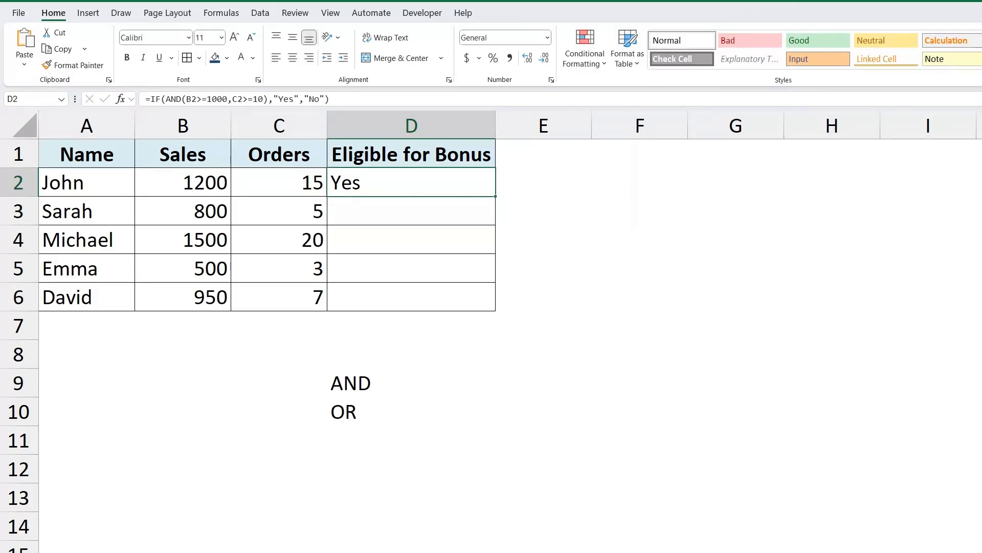
left_click_drag(495, 196, 442, 290)
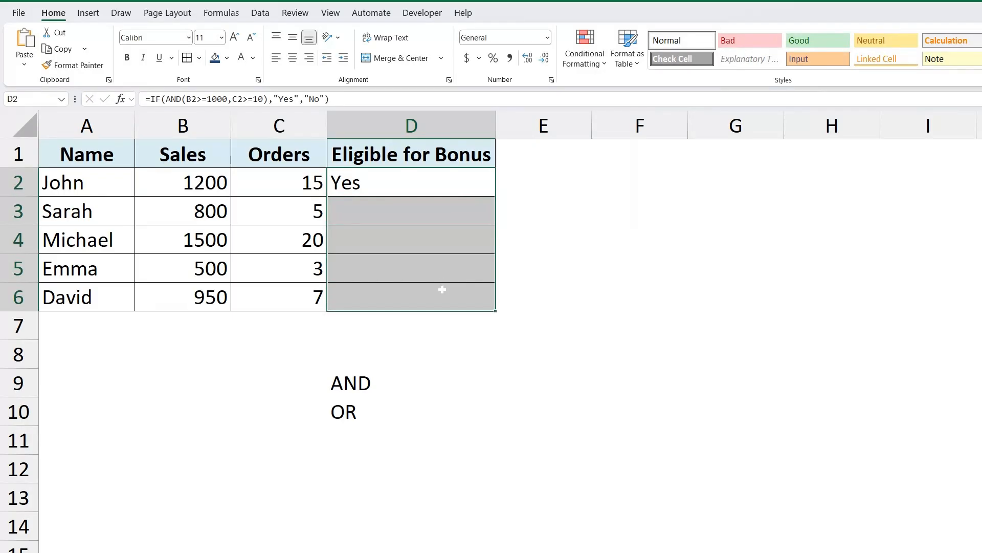
key("ctrl+d")
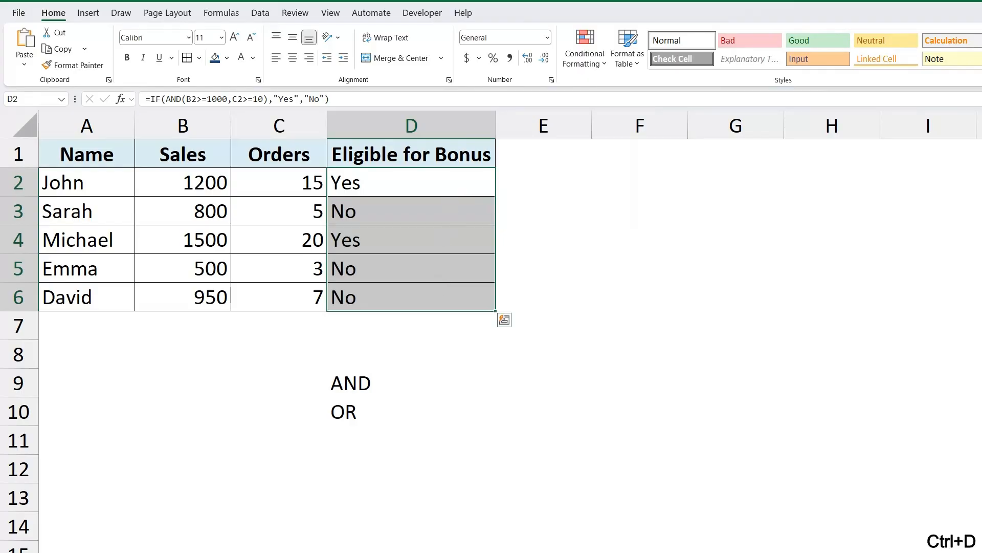
key("shift+Up")
key("shift+Up")
key("shift+Up")
key("shift+Up")
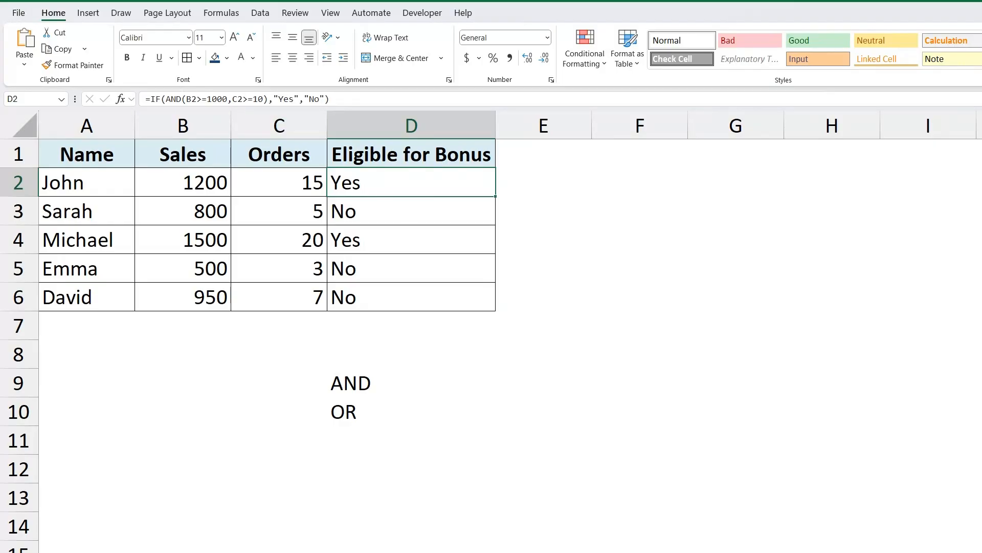
- Review the bonus eligibility results in rows 2 to 6 against each employee's sales and orders
left_click(82, 183)
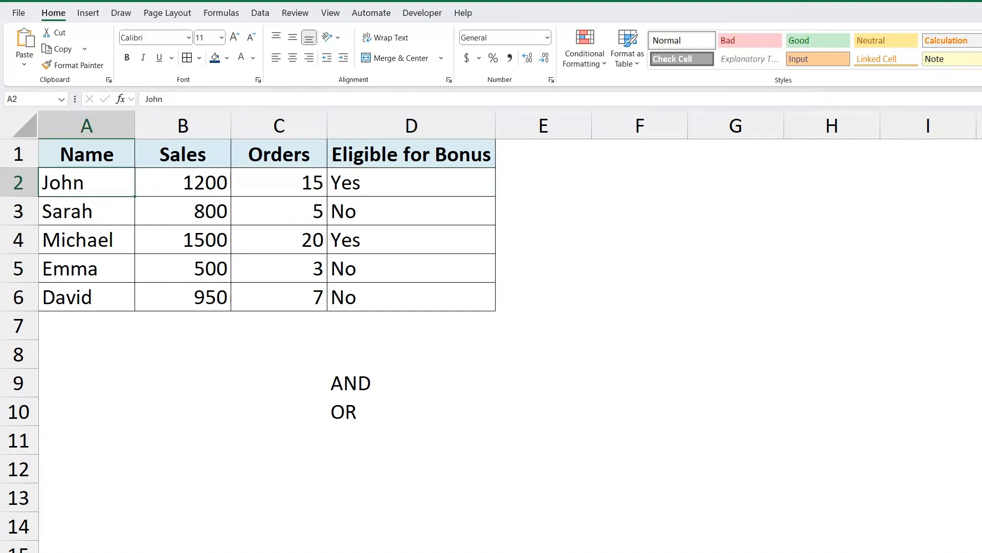
left_click(280, 183)
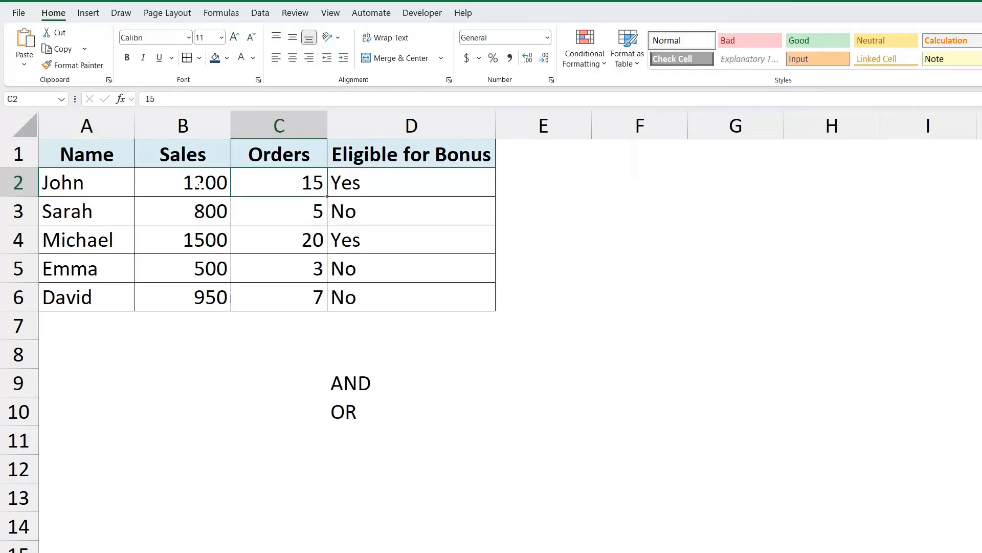
left_click(200, 186)
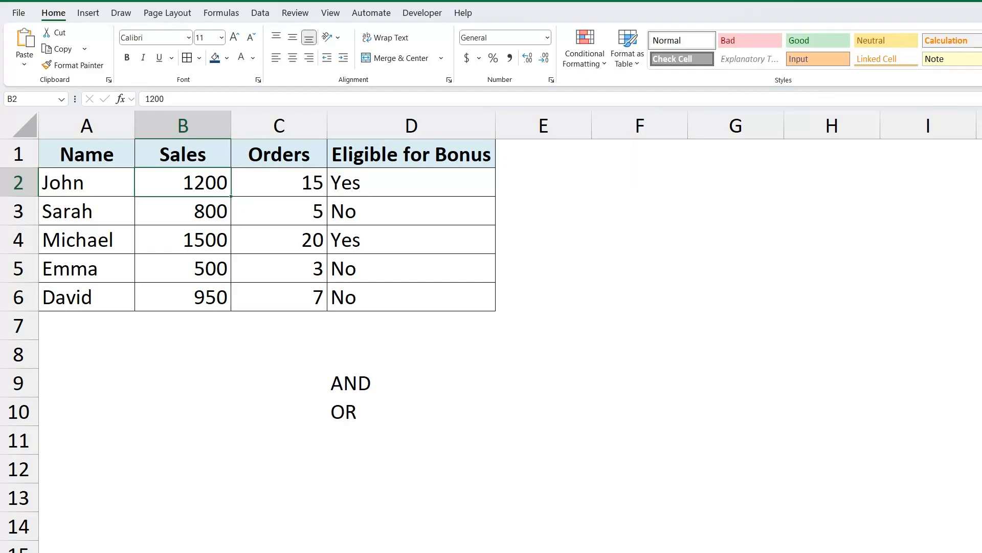
left_click(413, 185)
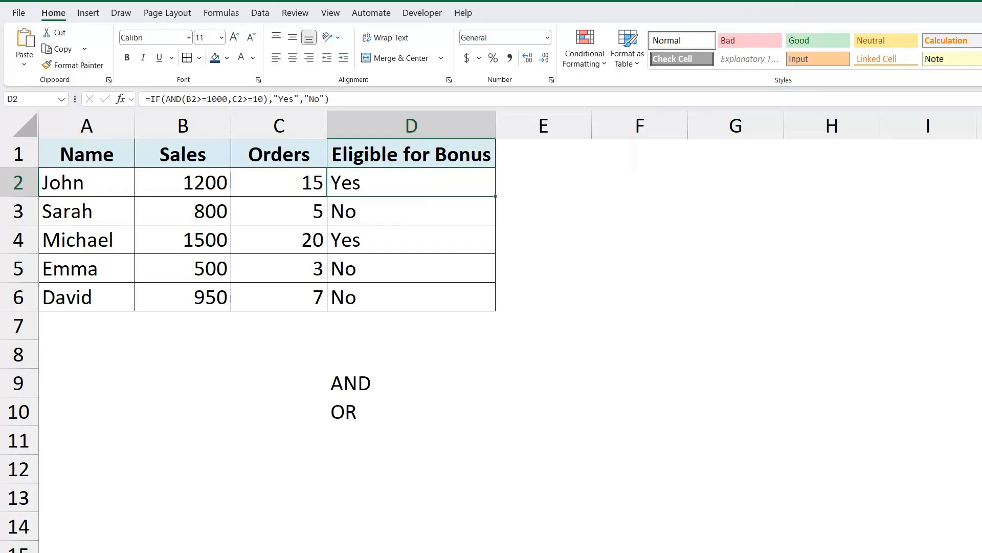
left_click(102, 242)
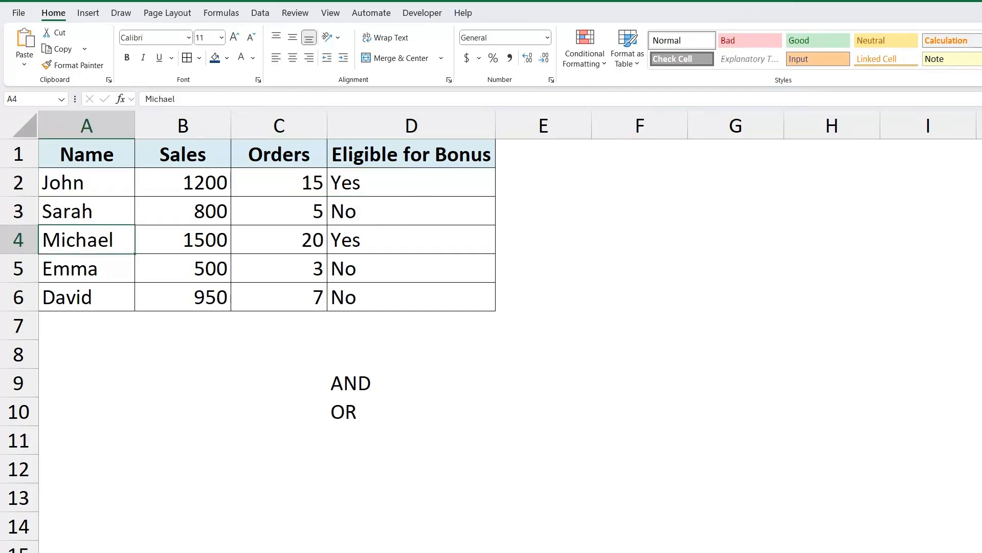
left_click(411, 240)
left_click(92, 211)
left_click(92, 268)
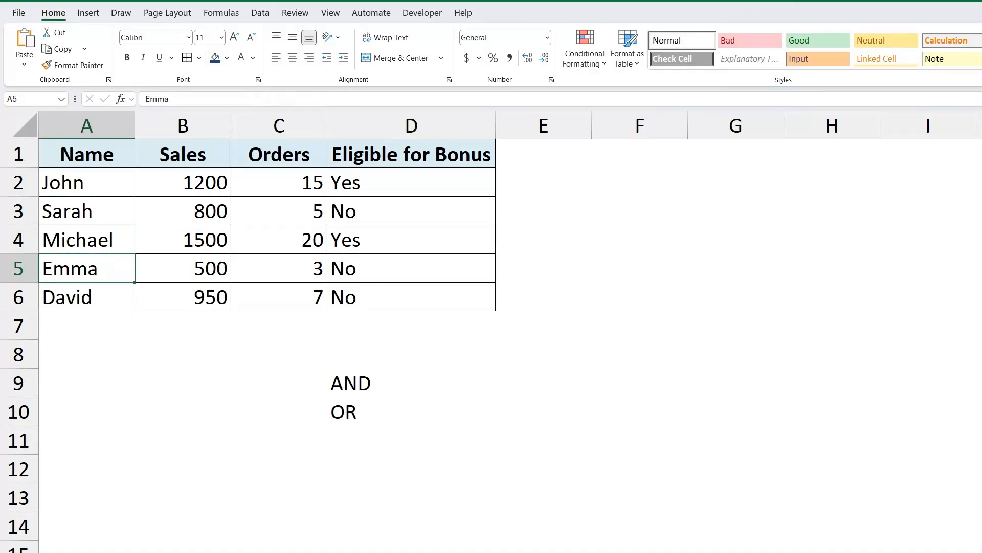
left_click(92, 297)
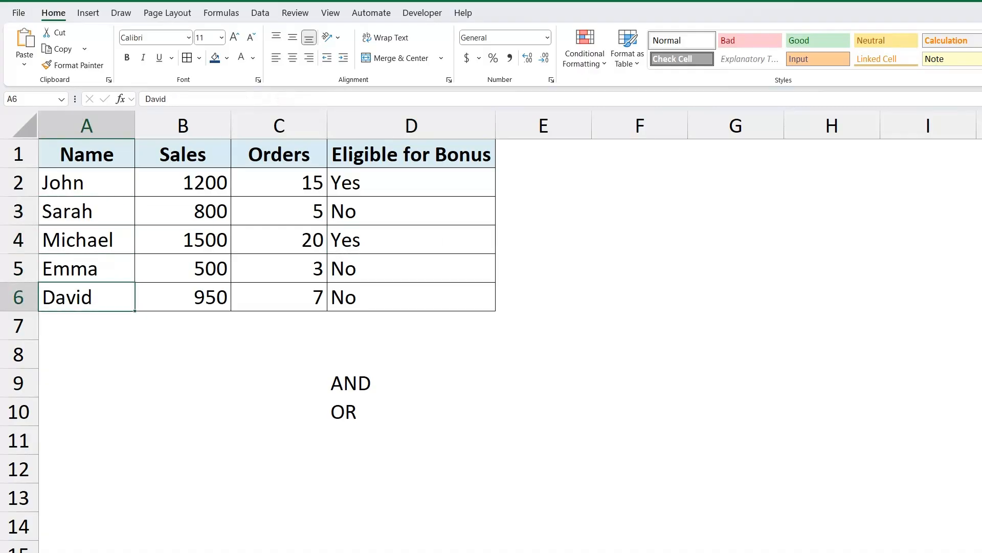
- Review the AND formula results in column D against sales and orders, and compare the AND and OR labels below the table
left_click(391, 223)
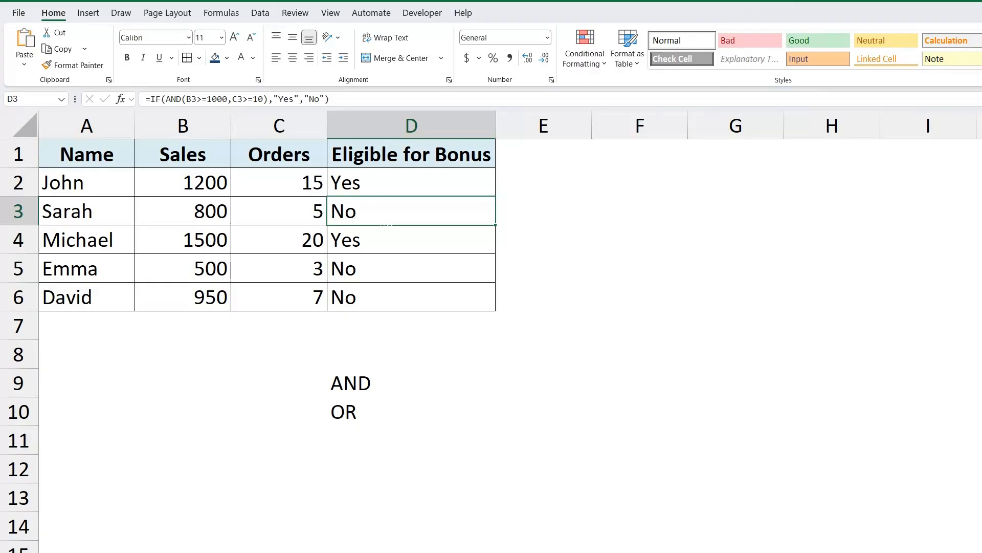
key("Up")
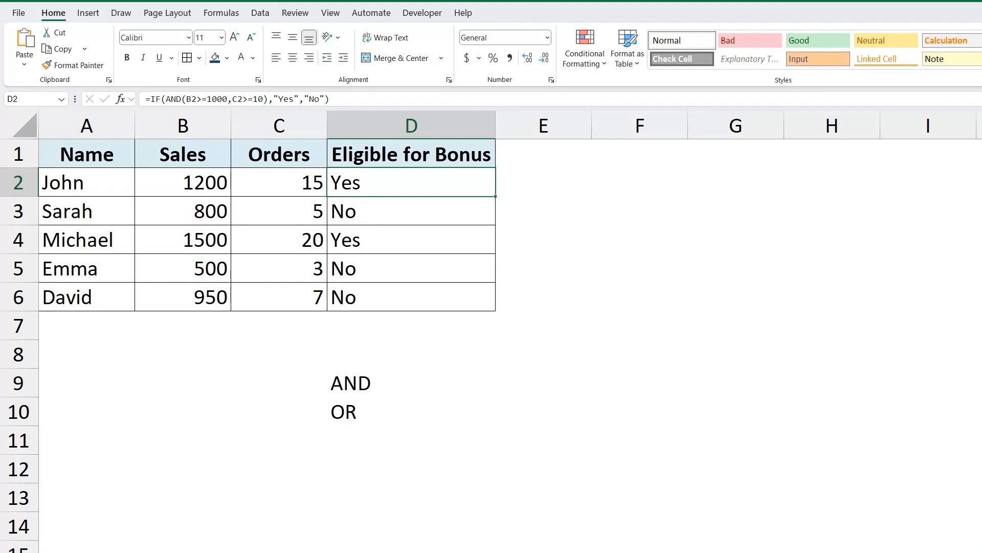
left_click(354, 382)
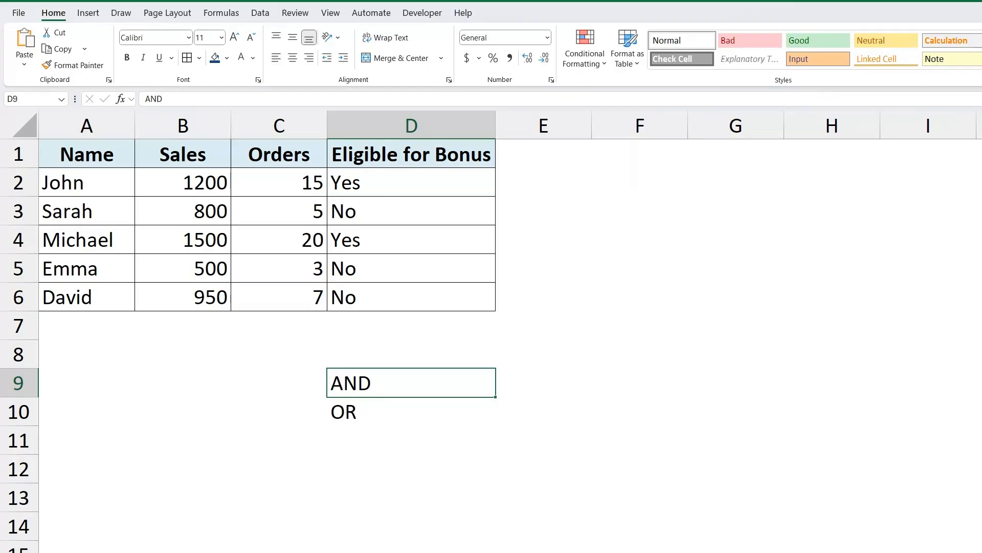
left_click_drag(279, 182, 182, 182)
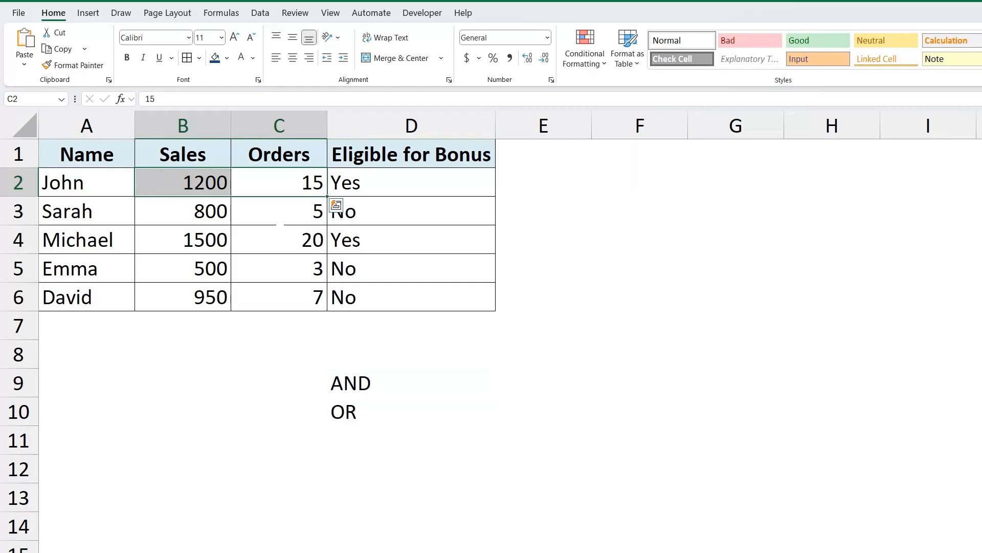
left_click(279, 211)
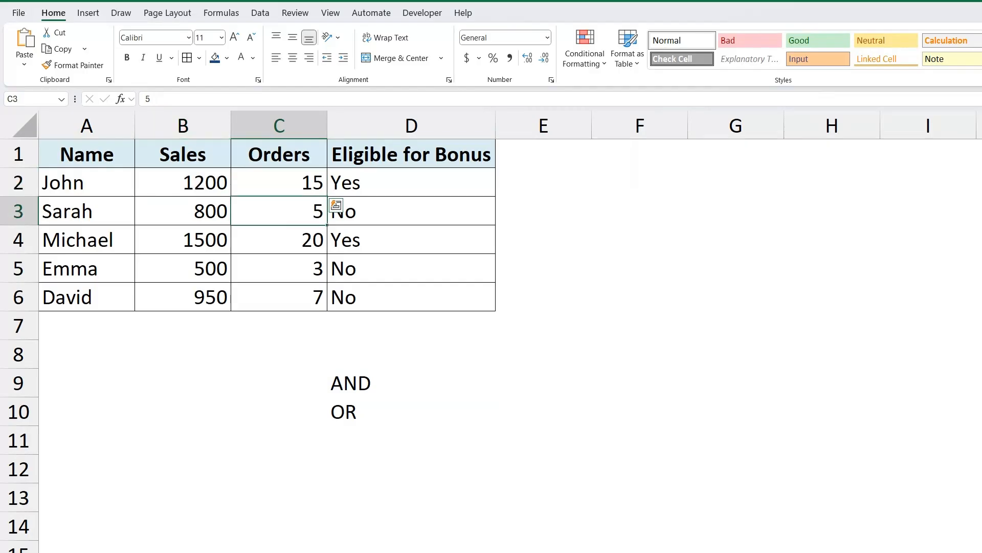
left_click(412, 411)
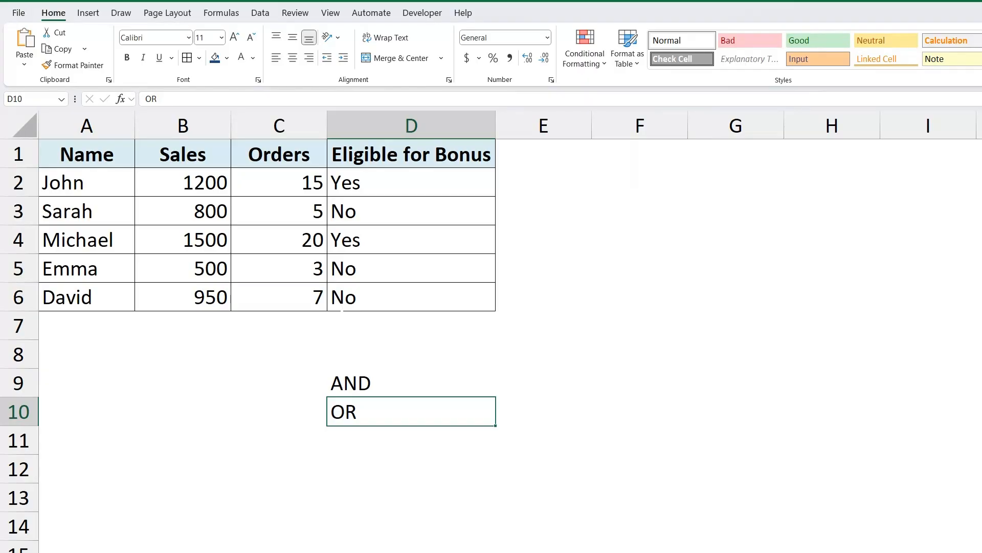
left_click(543, 182)
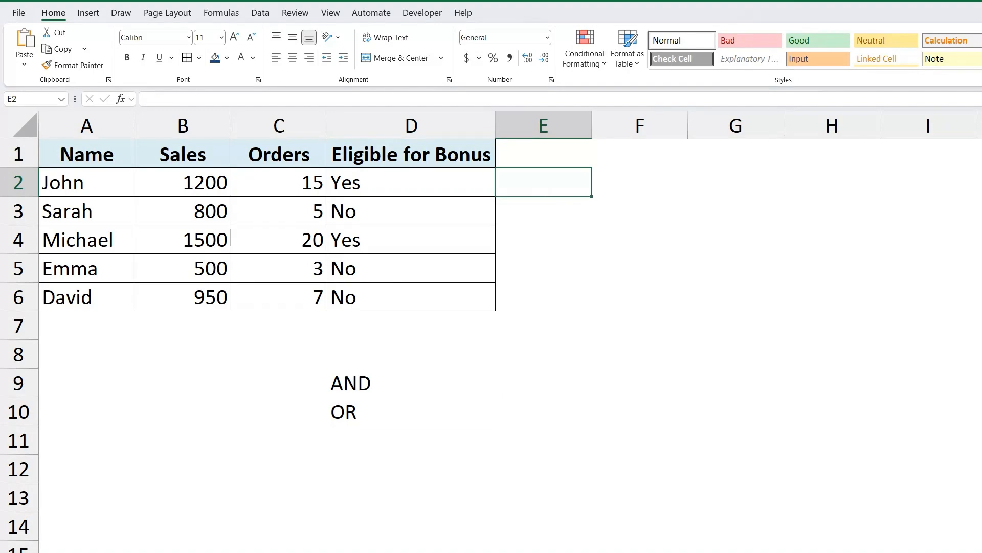
left_click(411, 411)
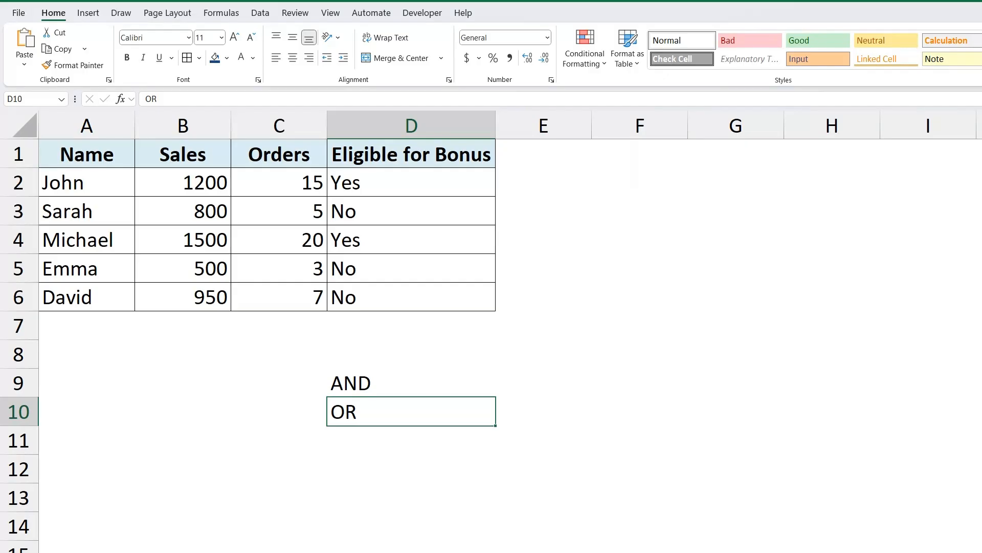
left_click(544, 182)
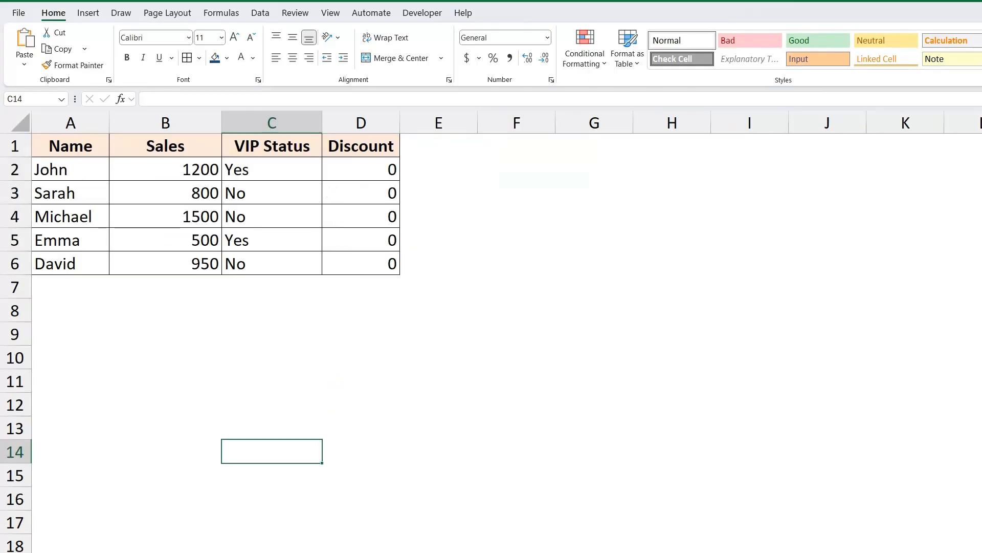
- Widen the Sales, VIP Status and Discount columns in the discount table and clear the Discount values in D2:D6
left_click_drag(321, 130, 347, 130)
left_click_drag(221, 130, 242, 130)
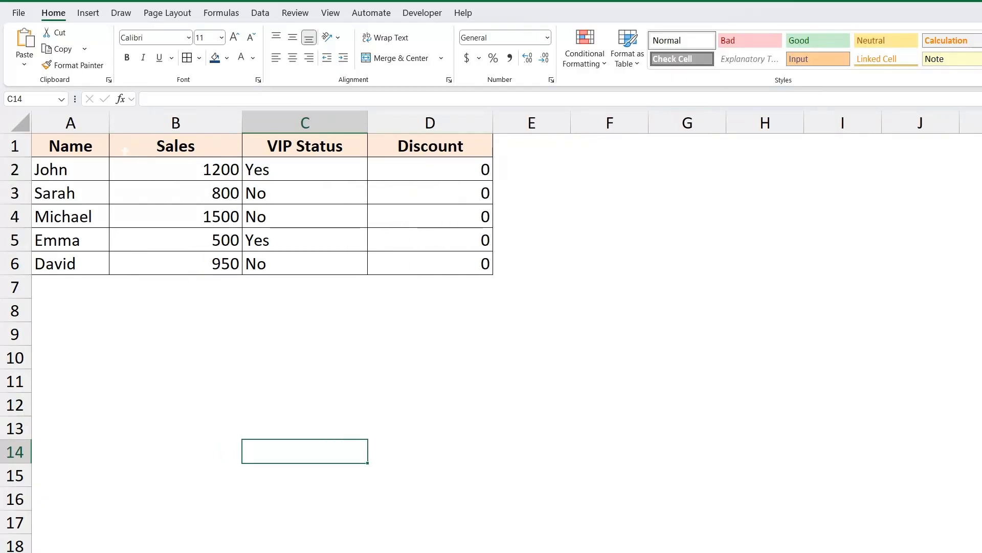
left_click(431, 193)
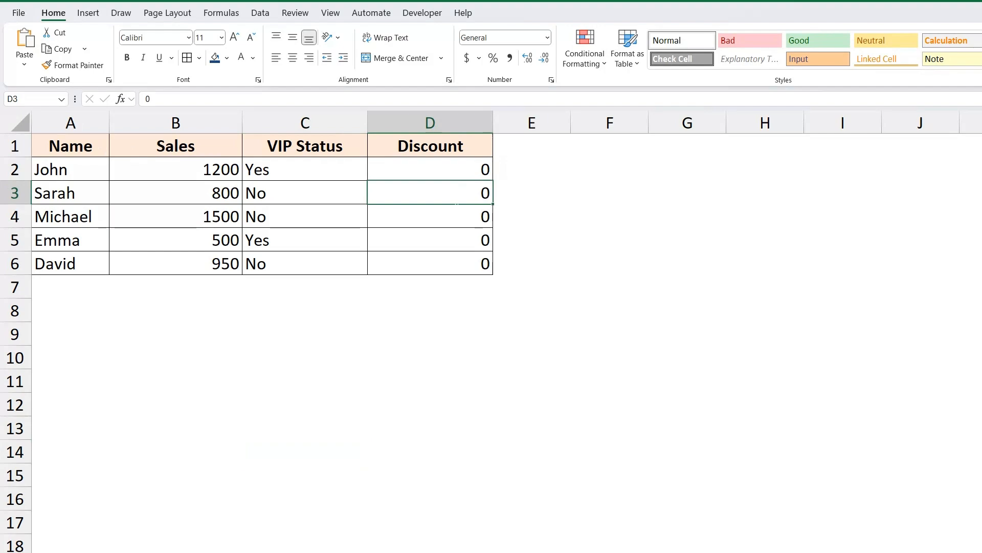
left_click(430, 169)
key("shift+Down")
key("shift+Down")
key("shift+Down")
key("shift+Down")
key("shift+Down")
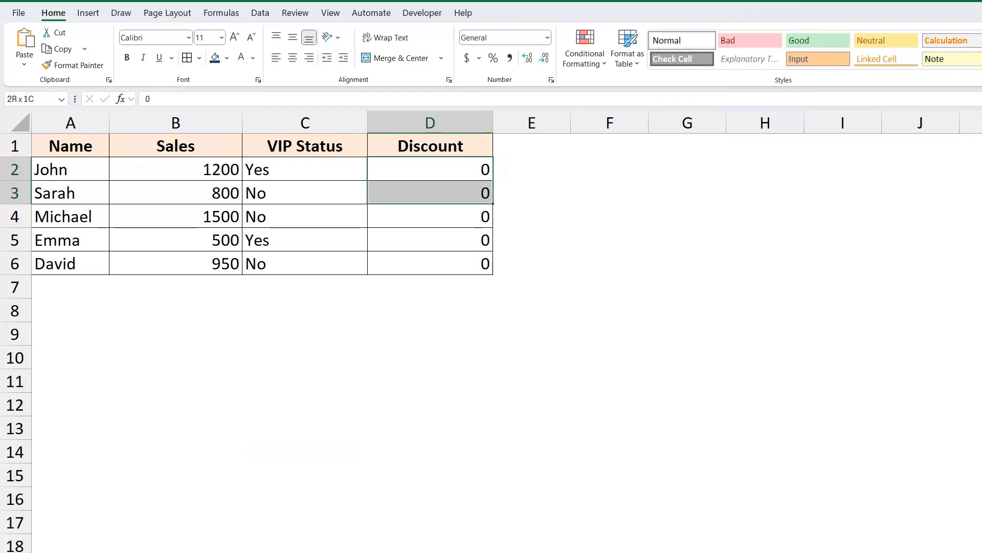
key("shift+Up")
key("Delete")
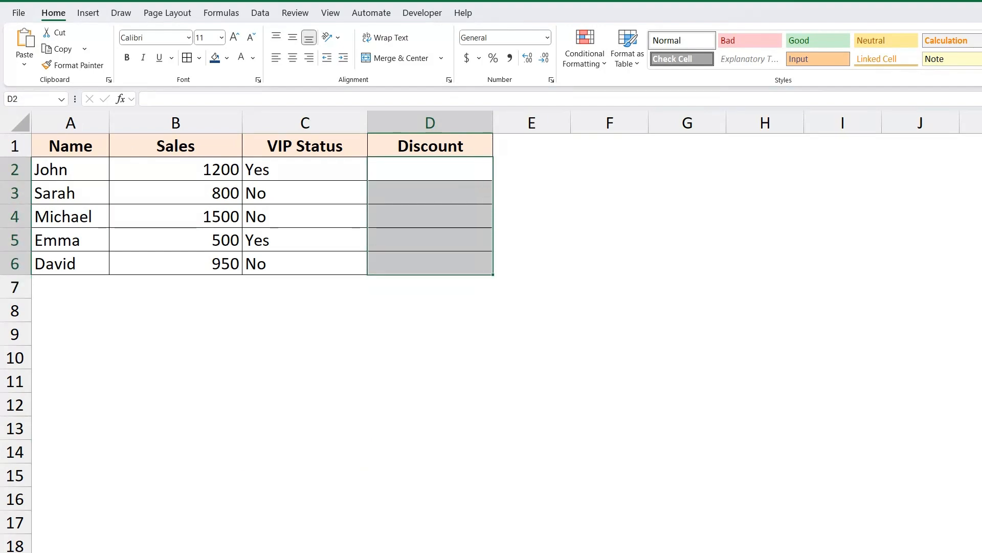
- Examine the sales, VIP status and empty discount cell in row 2 as inputs for the discount rule
left_click(430, 169)
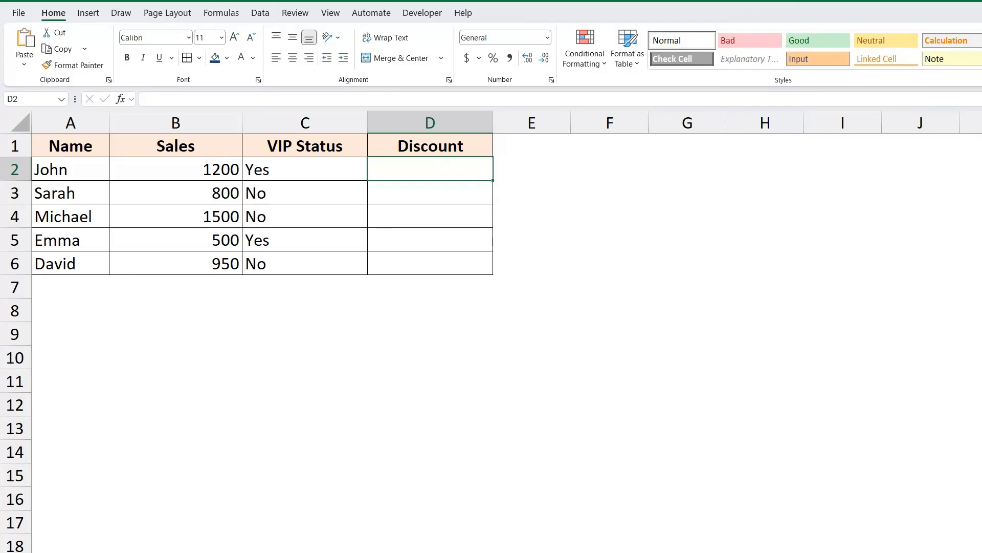
left_click(305, 170)
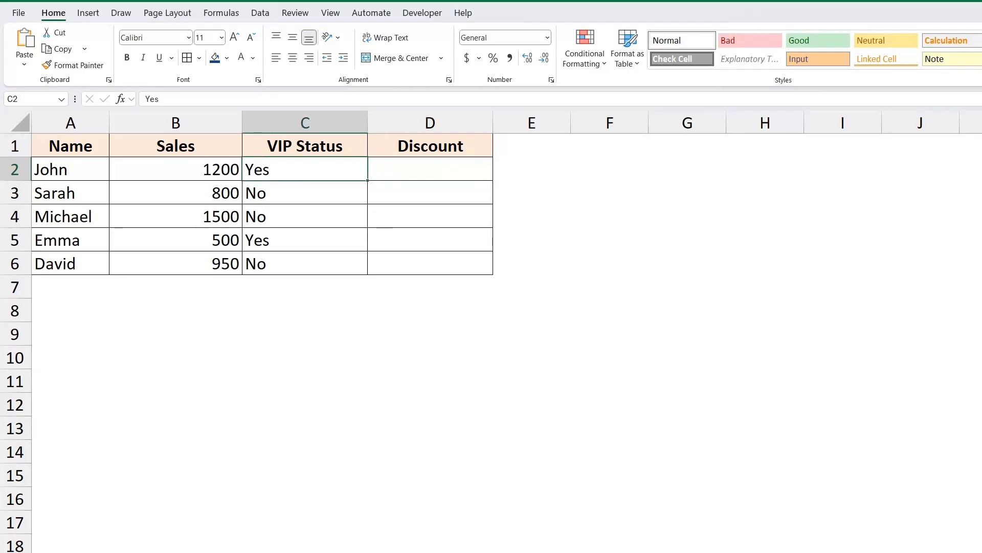
key("Left")
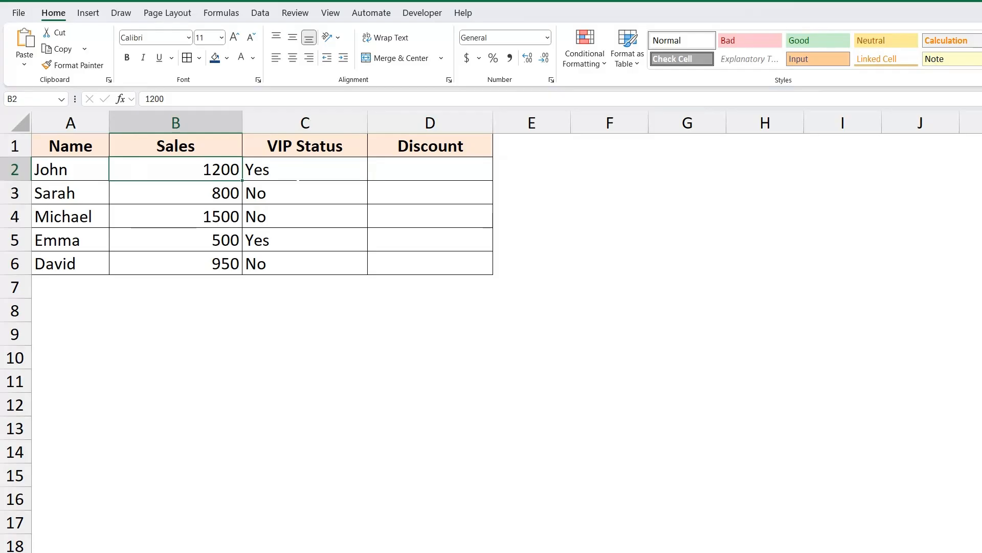
left_click(298, 174)
left_click(103, 174)
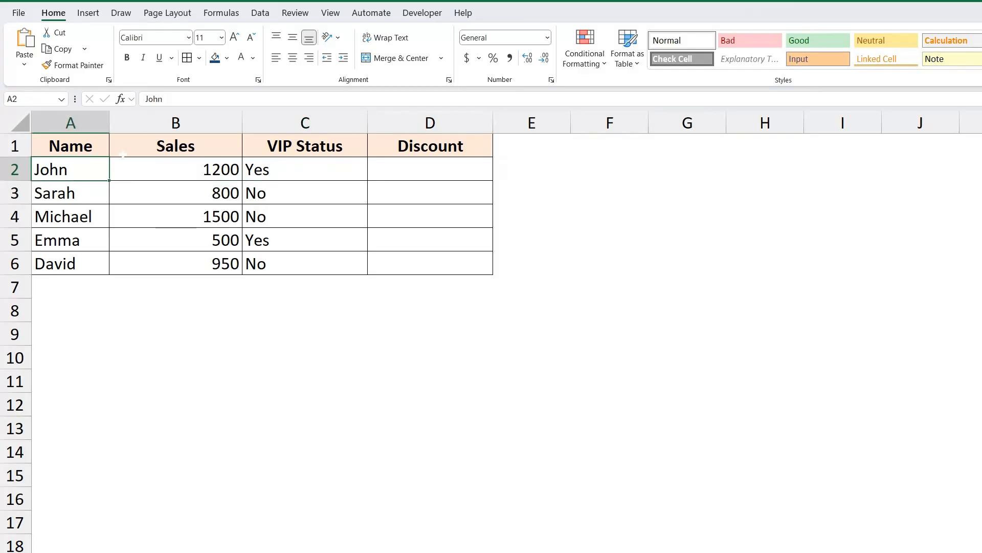
key("Right")
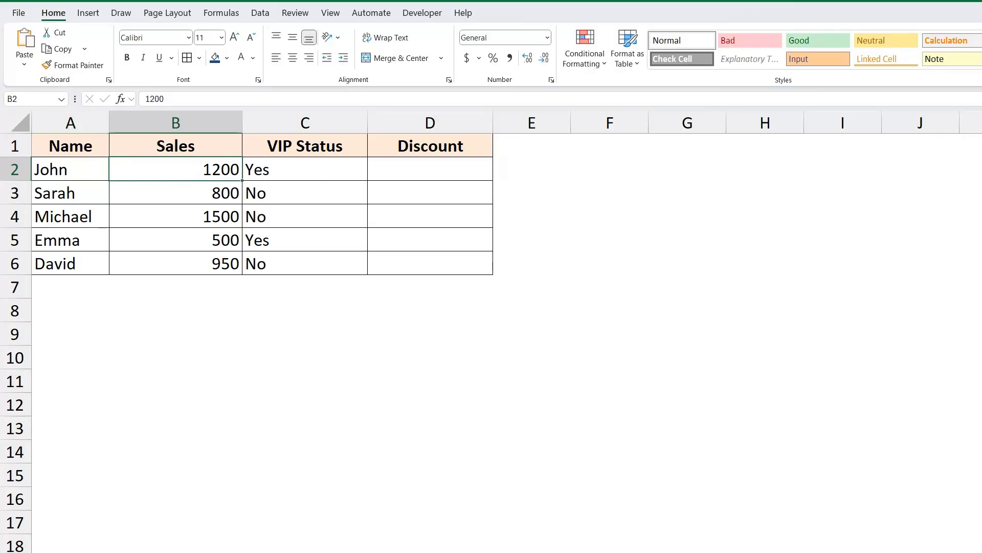
key("Right")
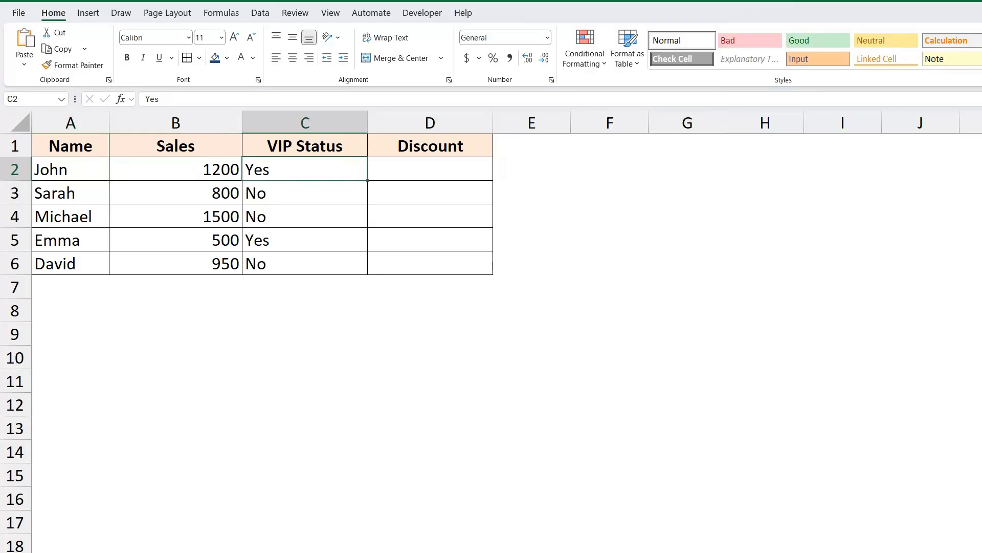
key("Right")
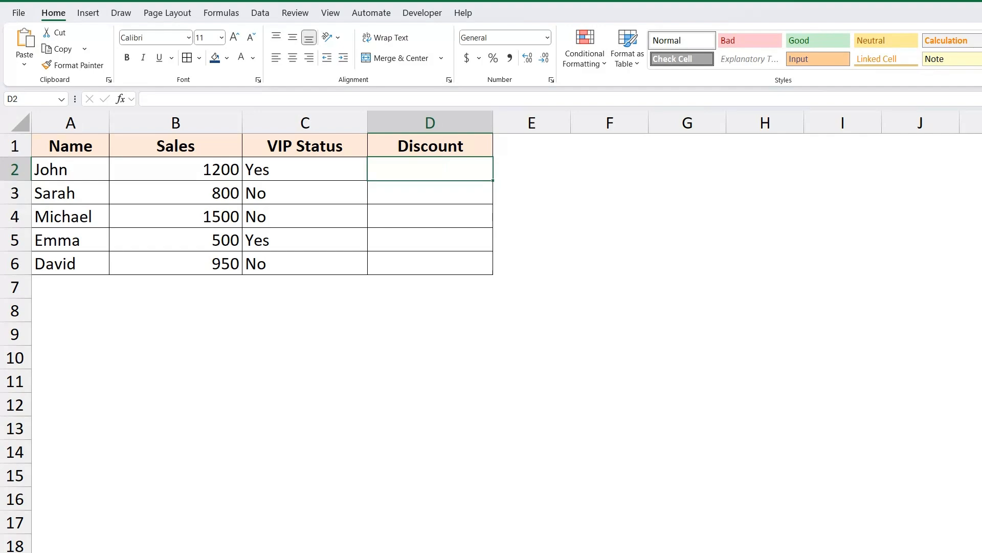
key("Left")
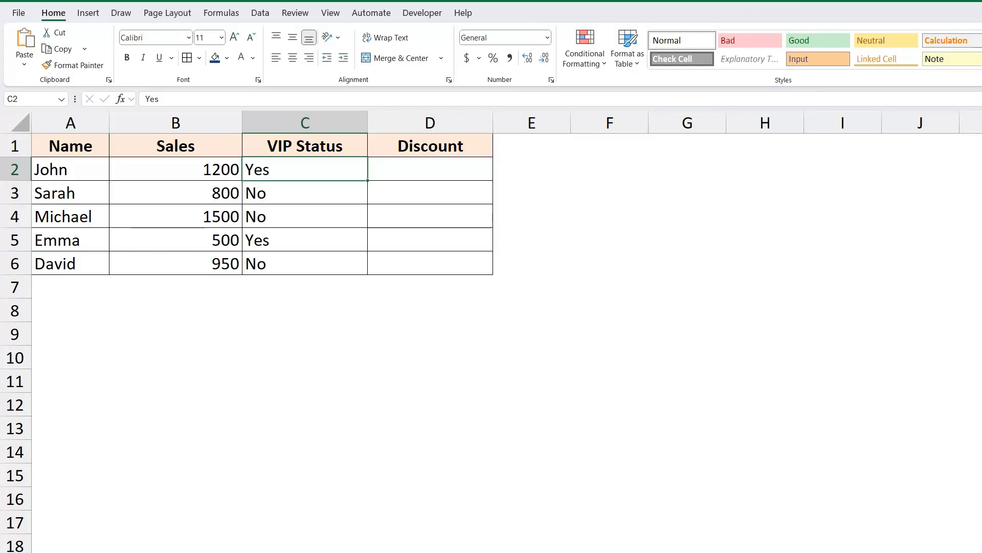
key("Left")
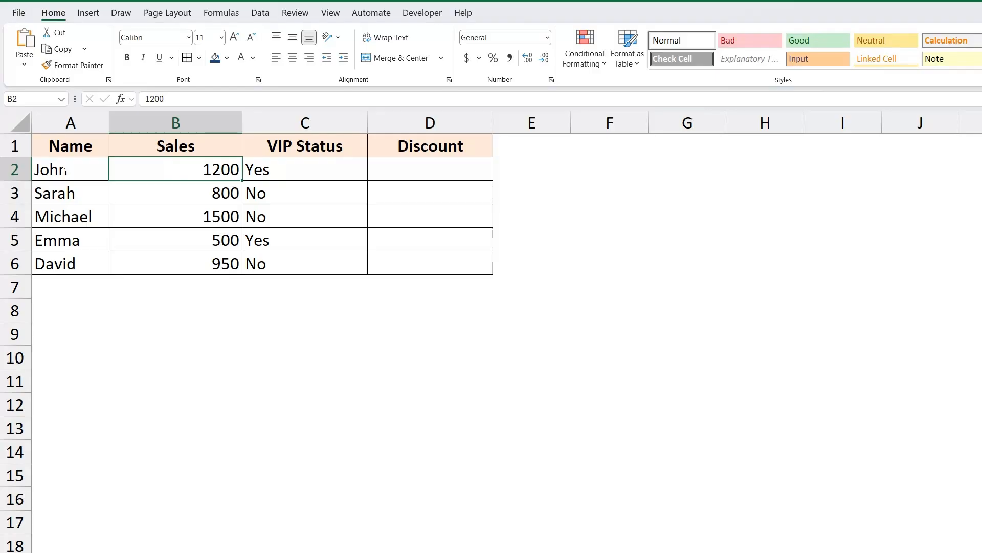
key("Left")
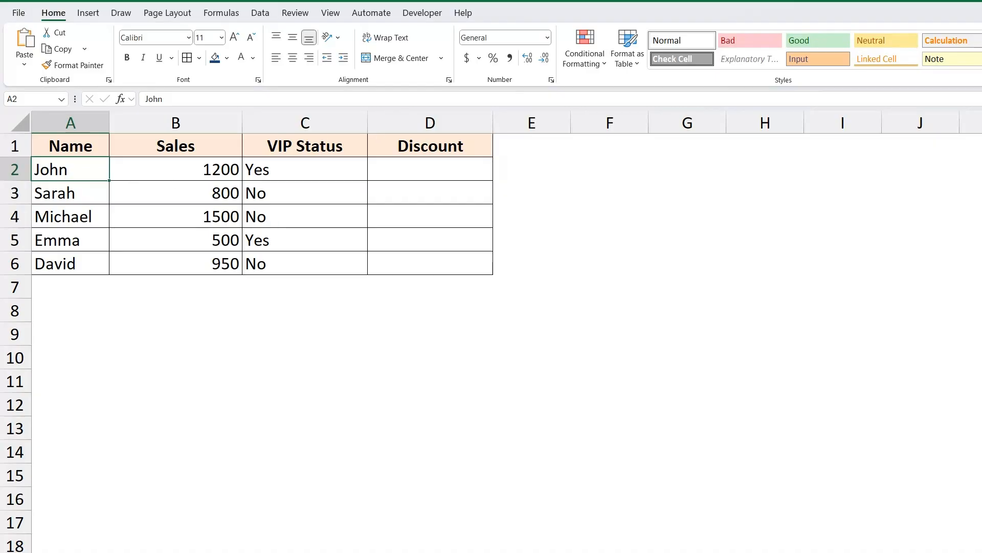
- Begin an IF formula in D2 with a nested OR function and B2>=1000 as its first condition
left_click(430, 169)
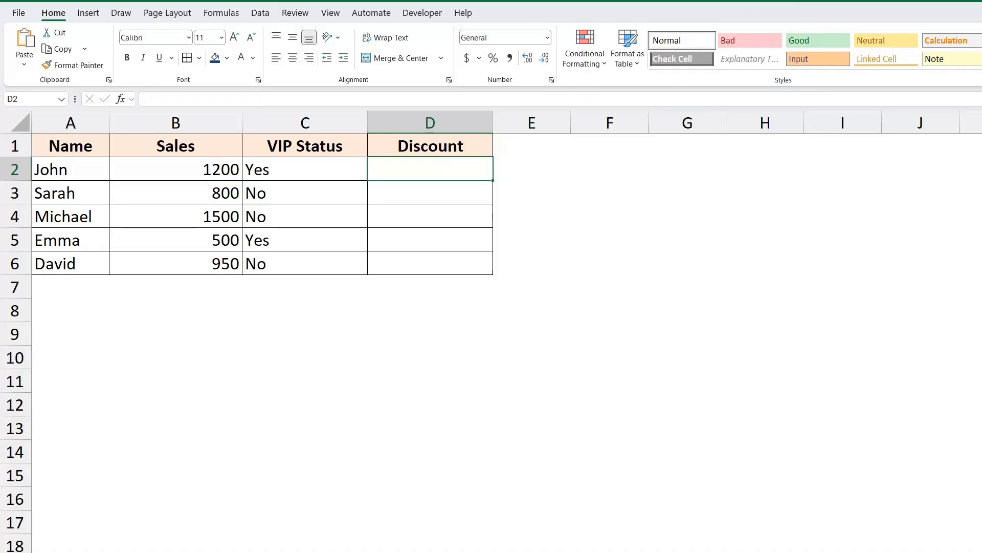
type("=")
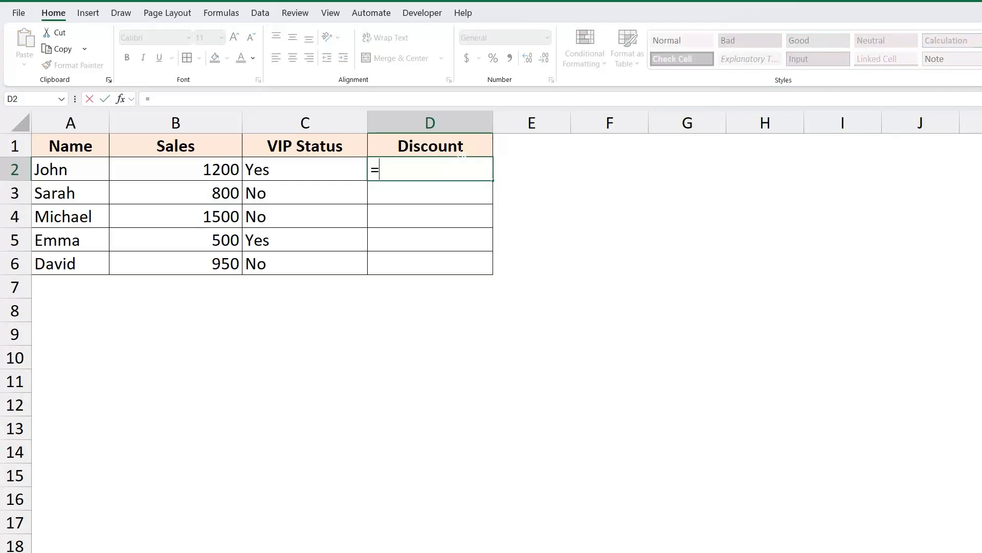
type("IF(")
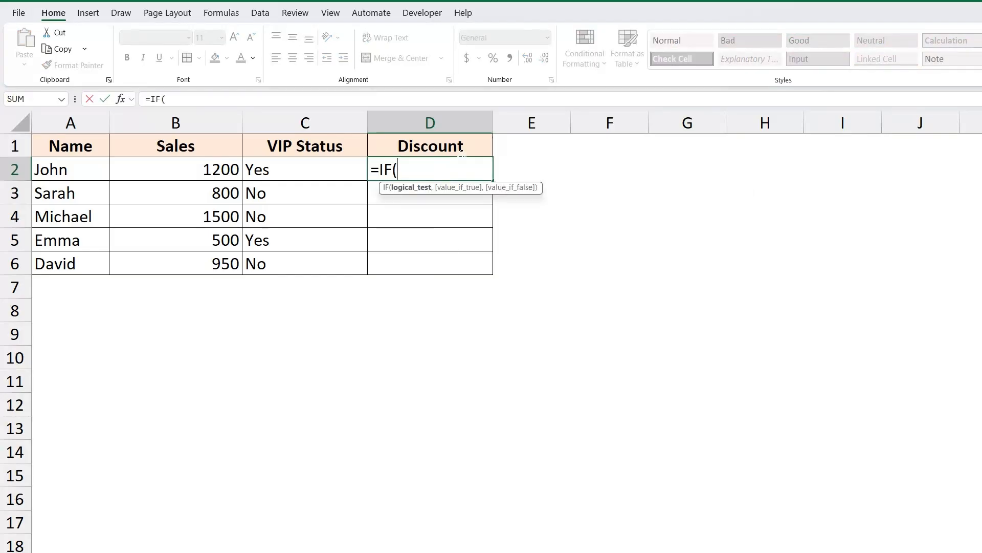
type("OR(")
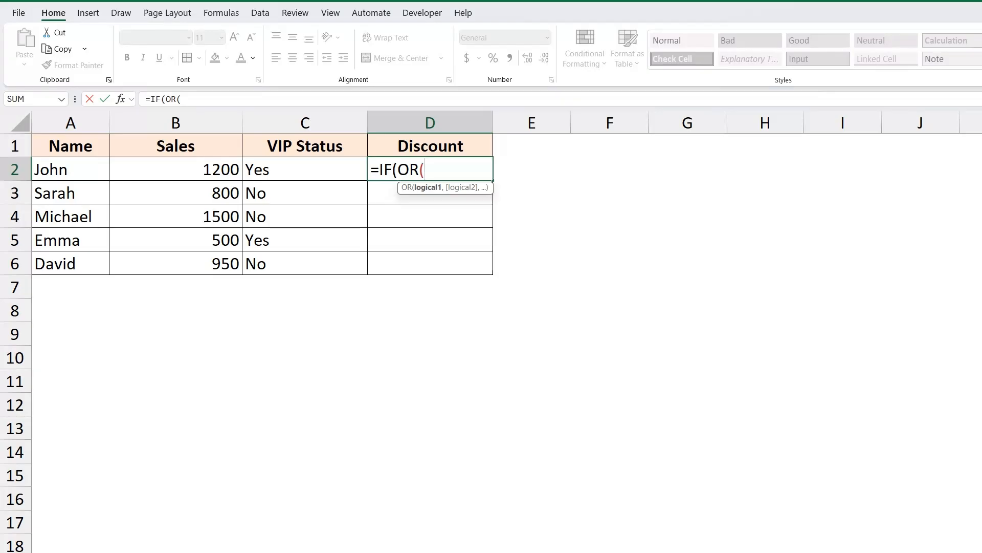
type("B2")
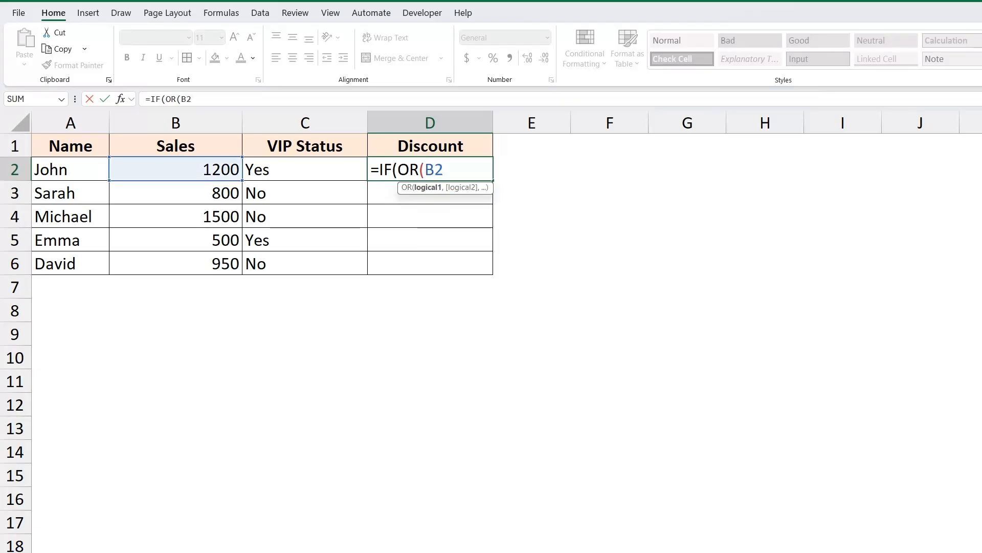
type(">=1000")
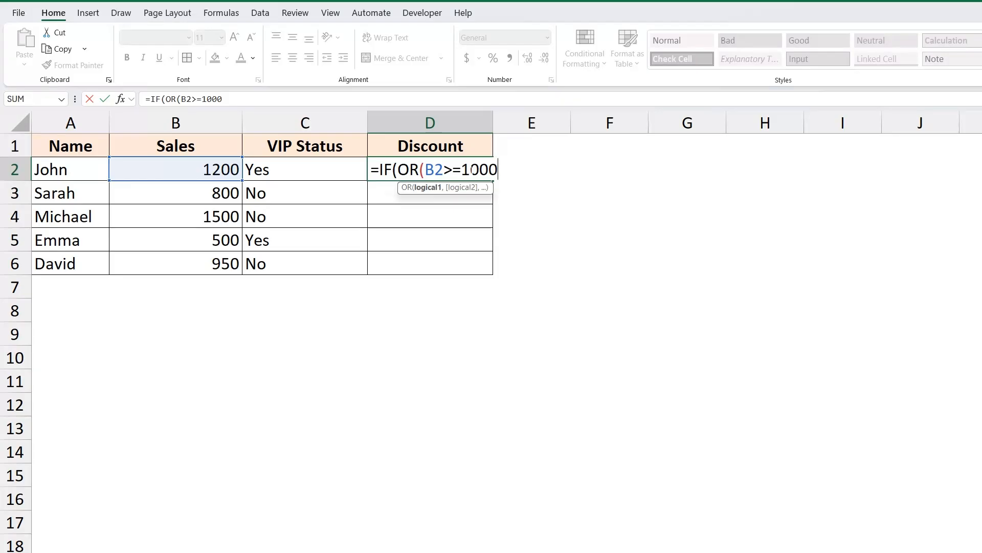
type(",")
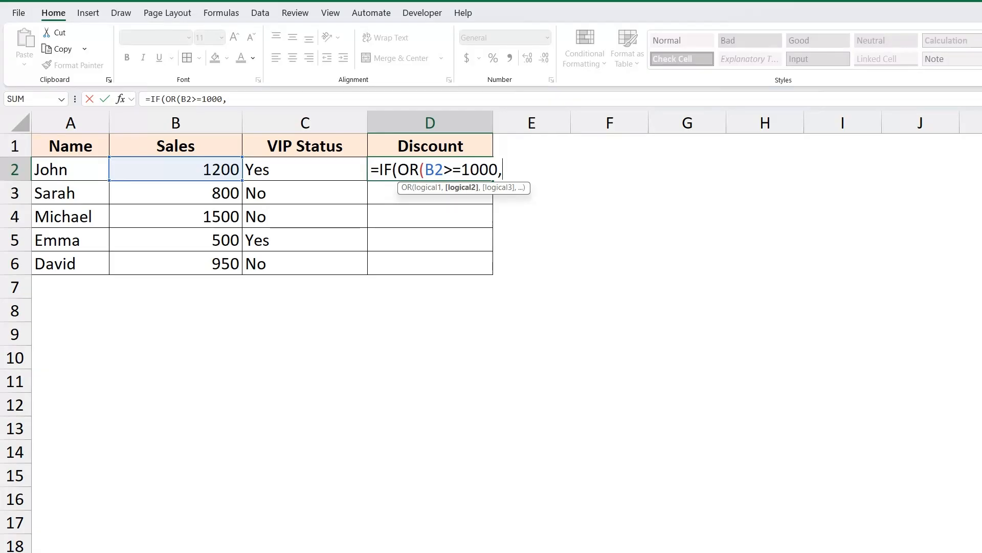
- Add C2="Yes" as the second OR condition in the D2 formula and close the OR function
type("C2")
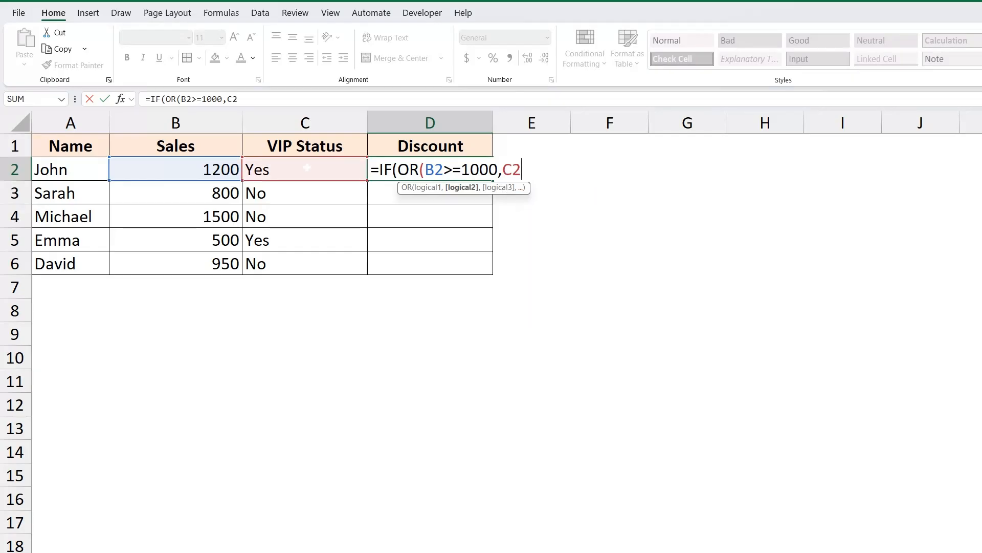
type("=\"Ye")
type("s\"")
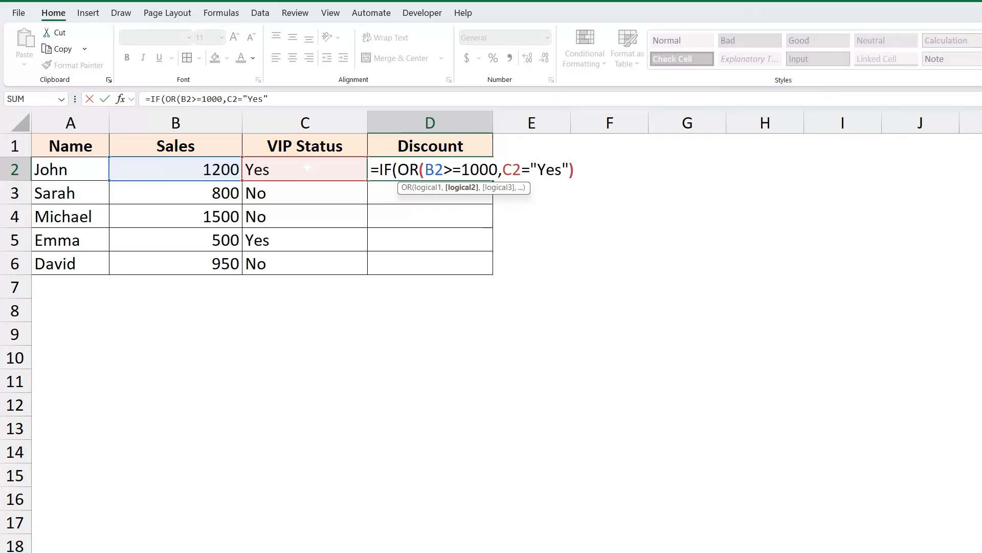
type(")")
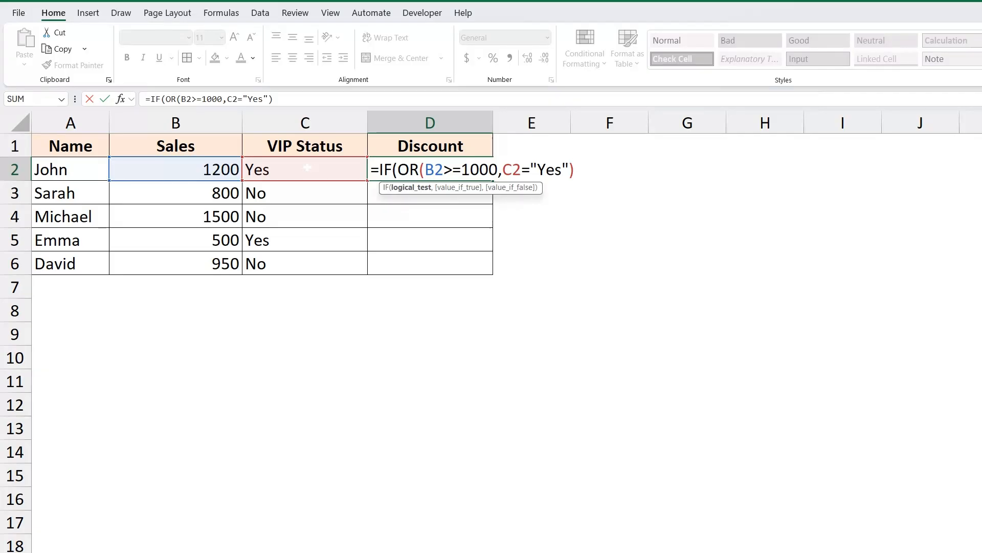
type(",")
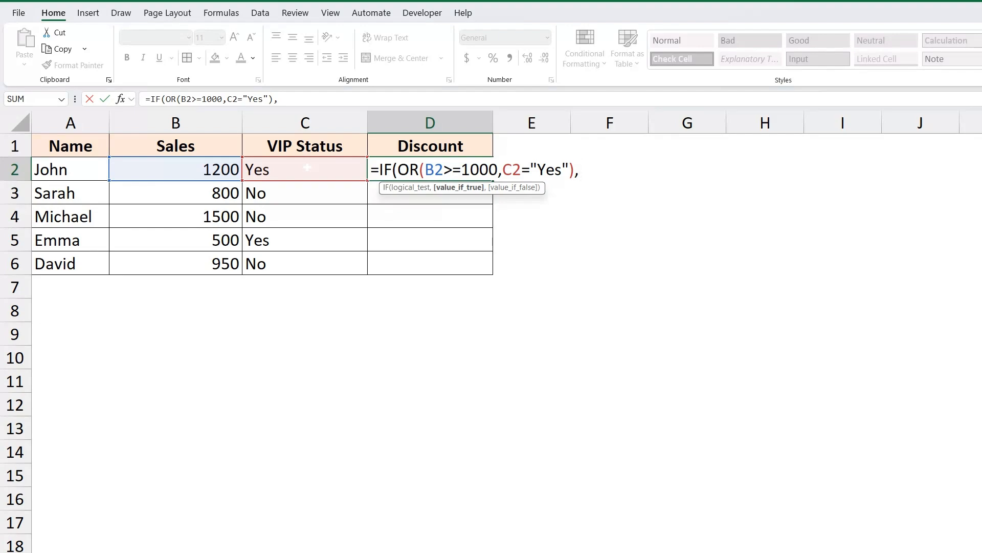
- Complete the D2 formula with "Eligible" as the true result and "Not Eligible" as the false result, and enter it
type("\"Eligible")
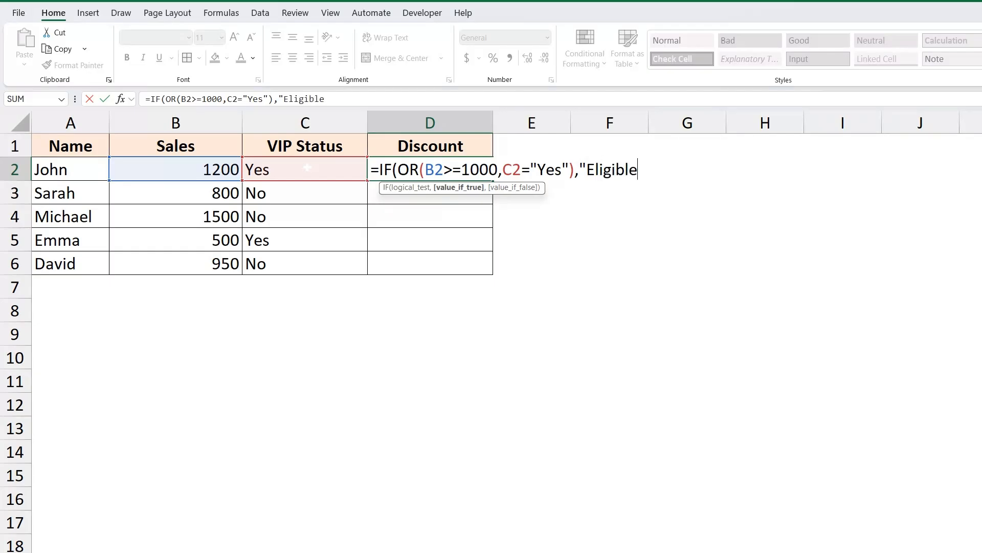
type("\",\"")
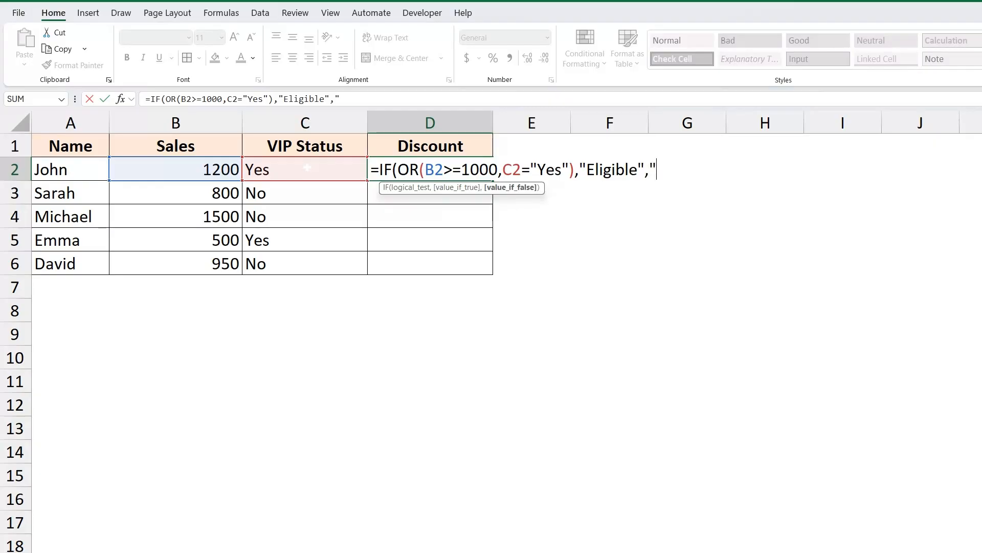
type("Not Eligible\")")
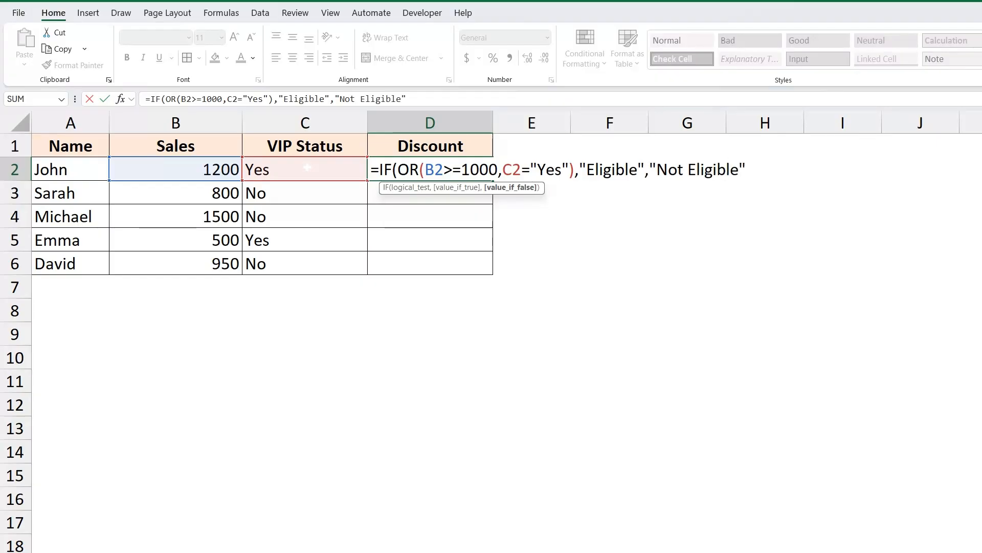
key("Return")
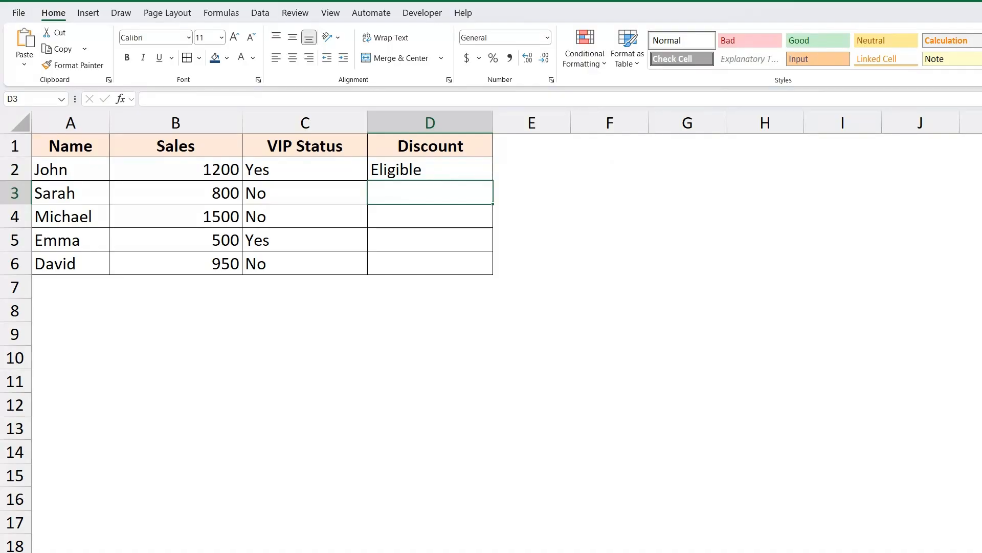
- Fill the discount formula from D2 down through D6
left_click_drag(430, 169, 427, 263)
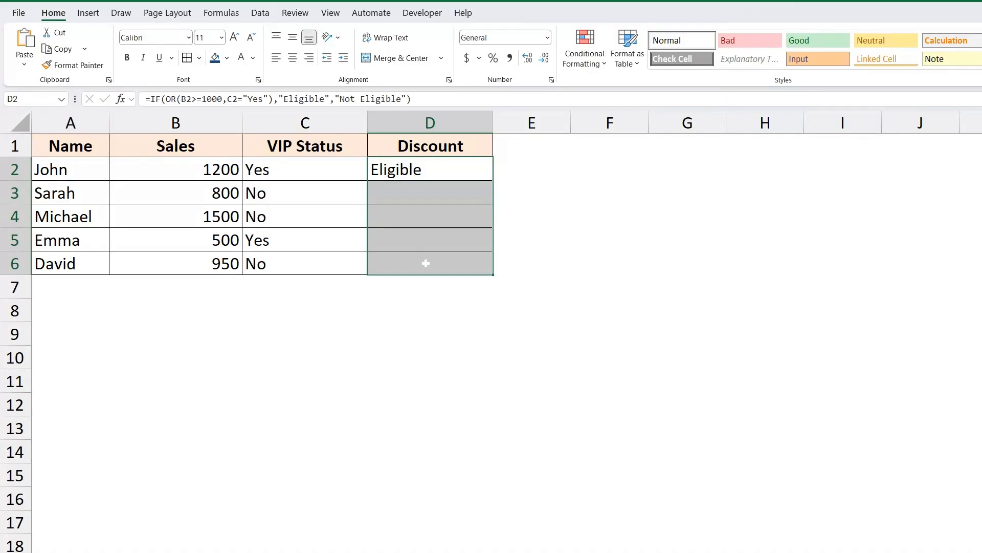
key("ctrl+d")
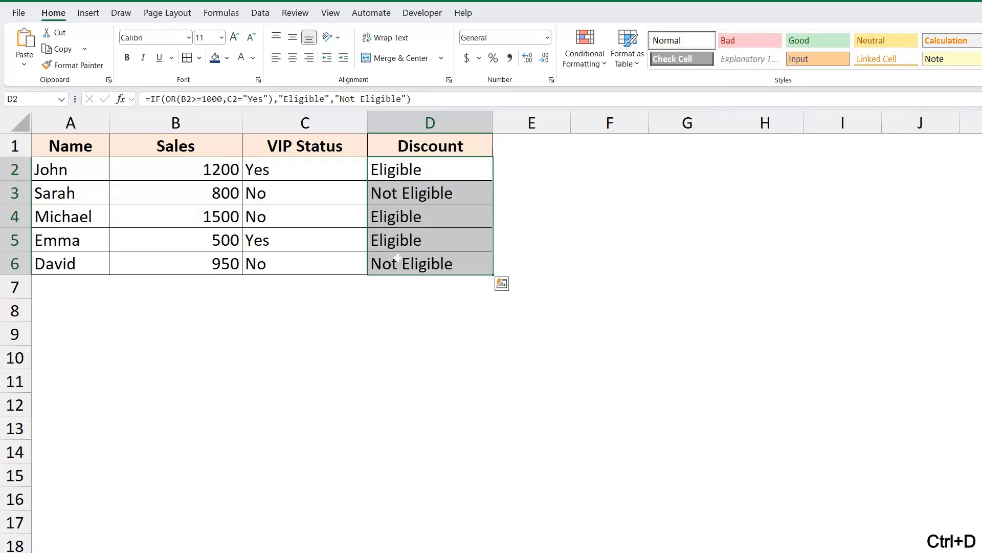
left_click(402, 174)
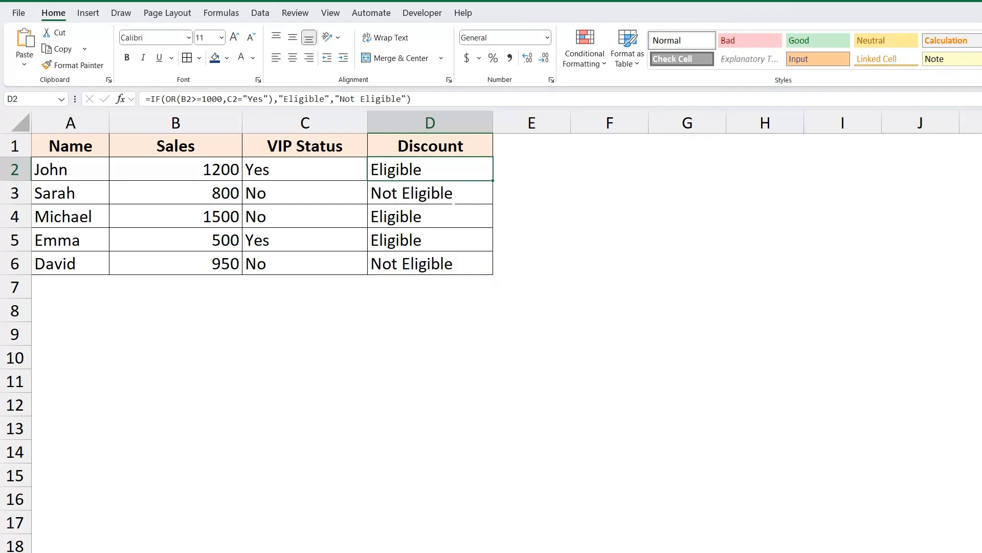
- Examine the discount results against the OR rule, comparing the sales, VIP status and discount cells in row 5
key("Home")
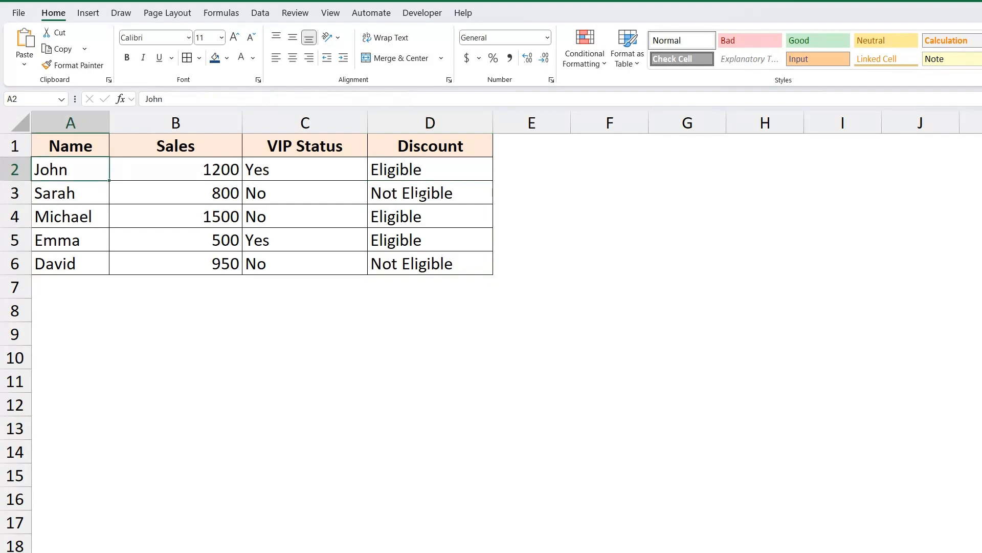
key("Down")
key("Down")
key("Down")
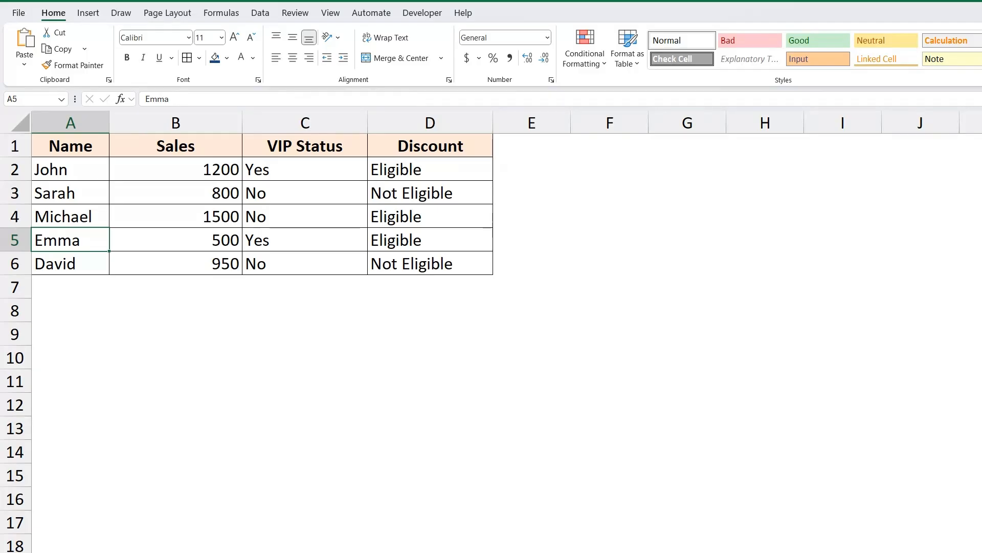
left_click(382, 240)
key("Left")
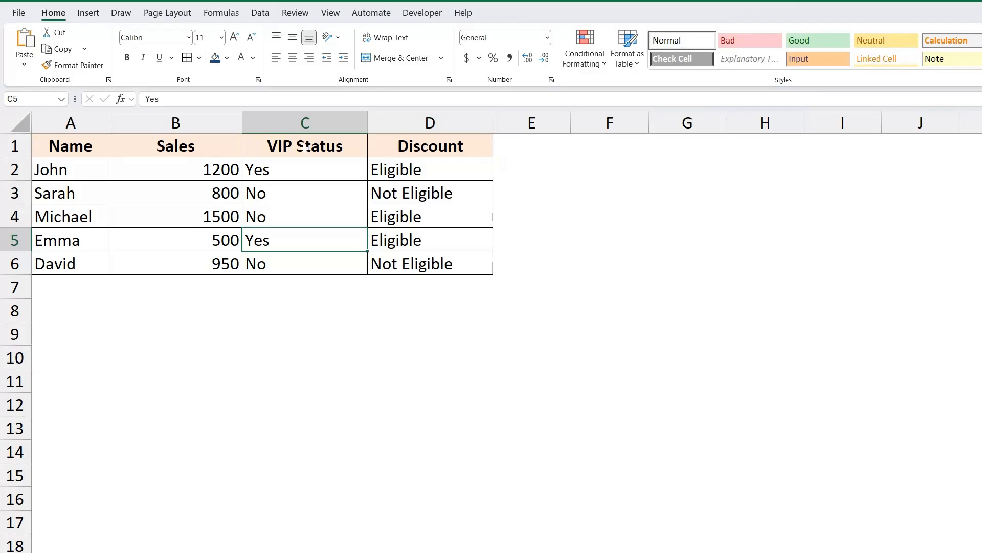
key("Up")
key("Up")
key("Up")
key("Up")
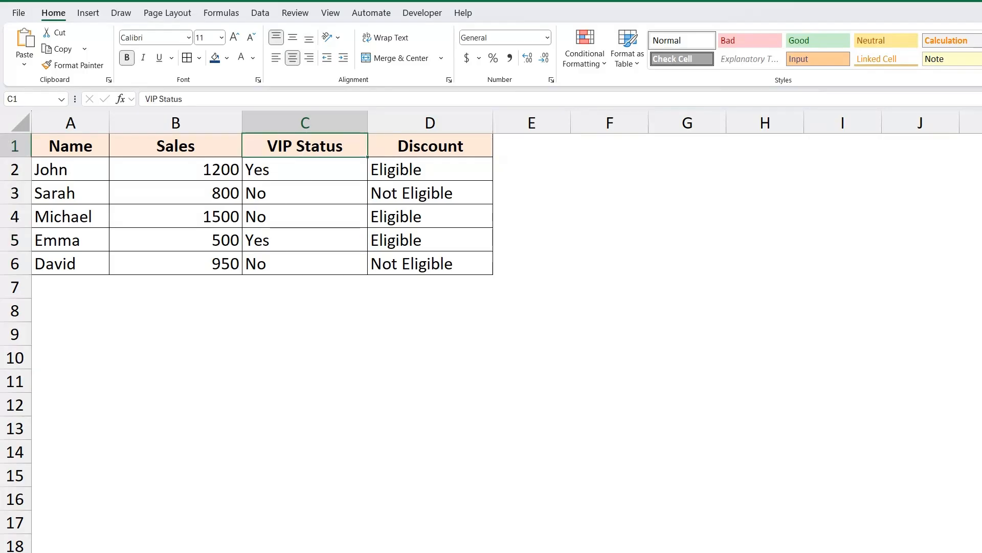
left_click(305, 239)
left_click(417, 239)
left_click(70, 240)
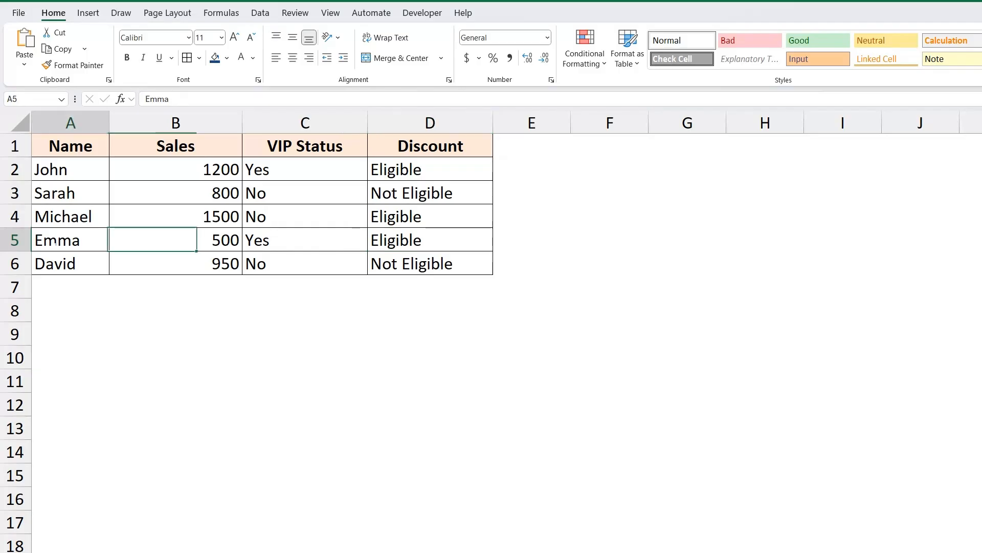
left_click(410, 239)
left_click(176, 240)
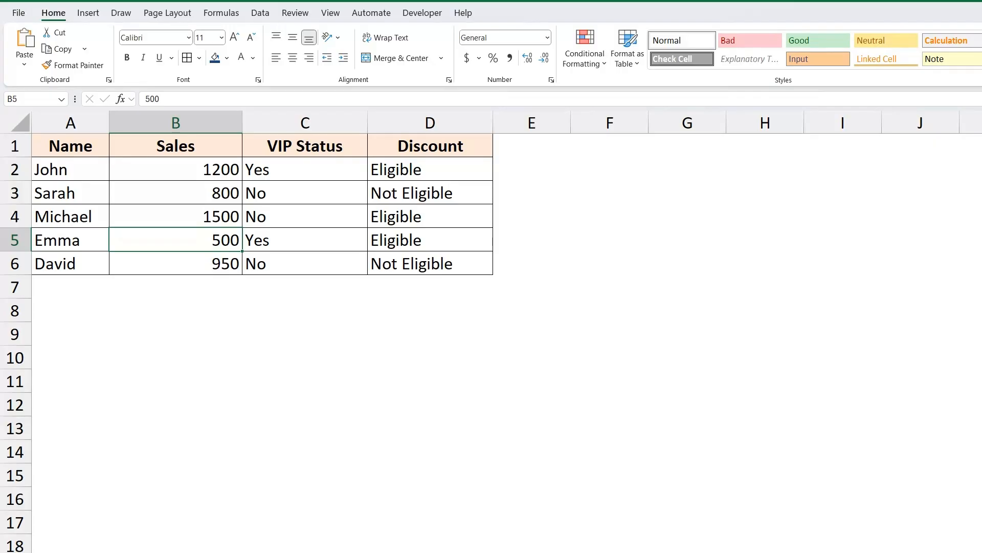
- Add a note below the table with "AND" in C11 and "strict" in D11
left_click(305, 381)
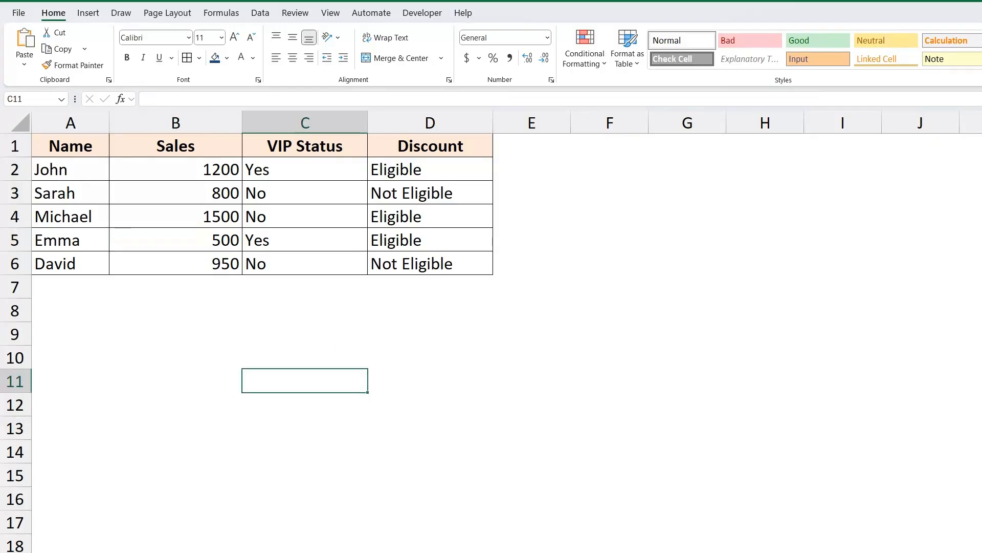
type("AND")
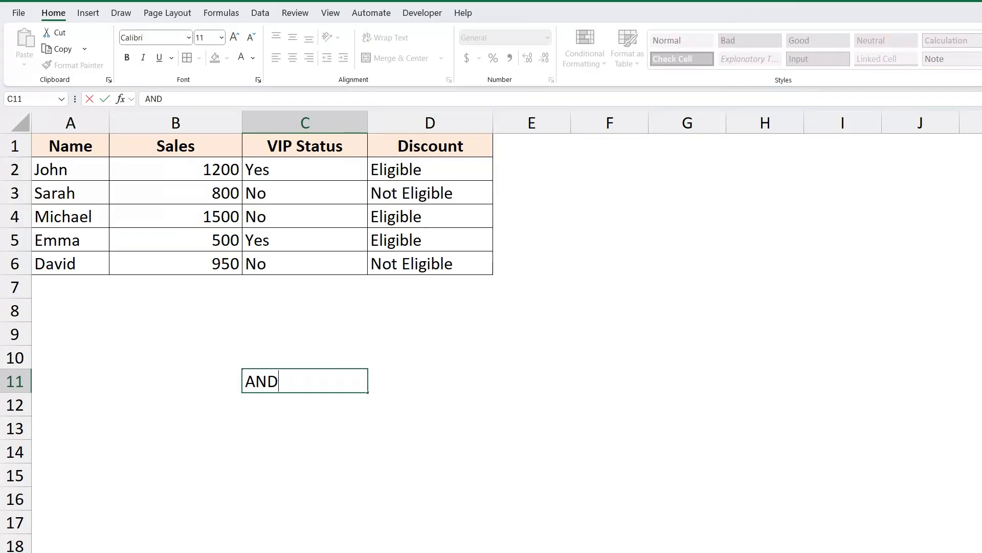
key("Tab")
type("strict")
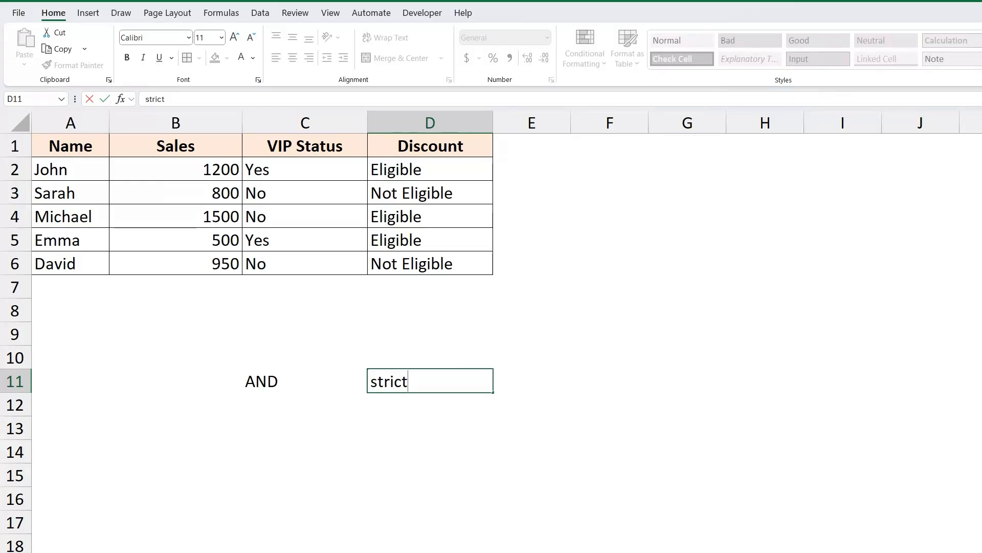
key("Return")
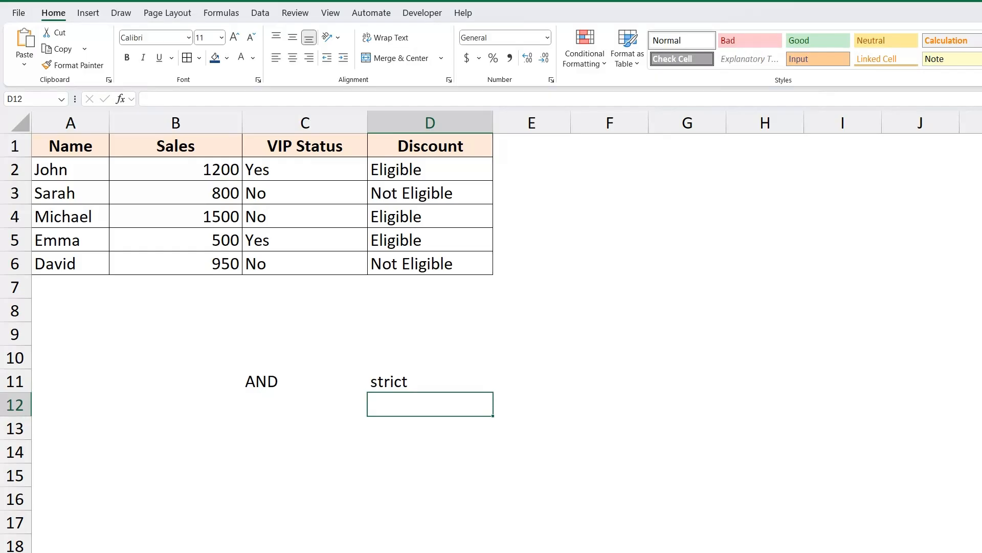
- Add a second note row with "OR" in C12 and "flexible" in D12
key("Left")
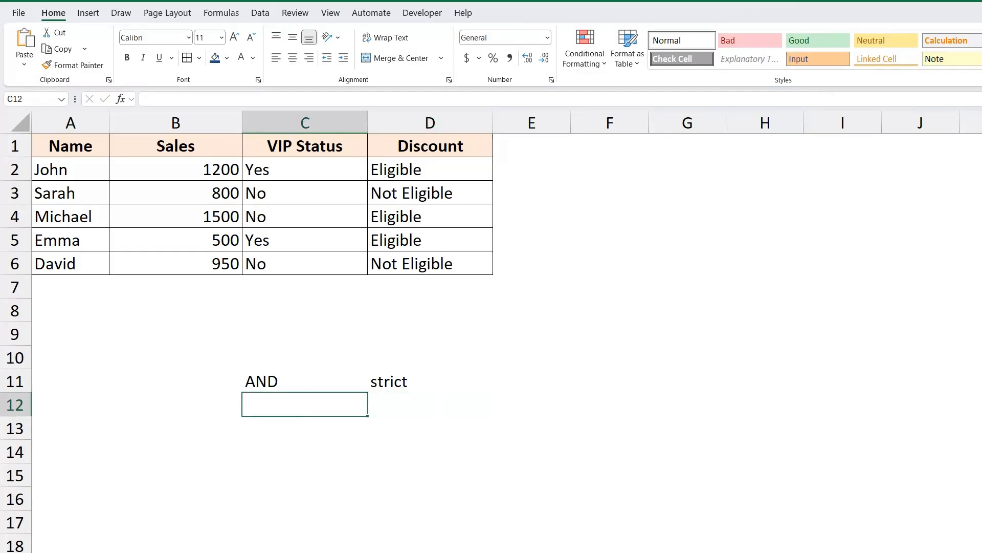
key("Right")
key("Left")
type("OR")
key("Tab")
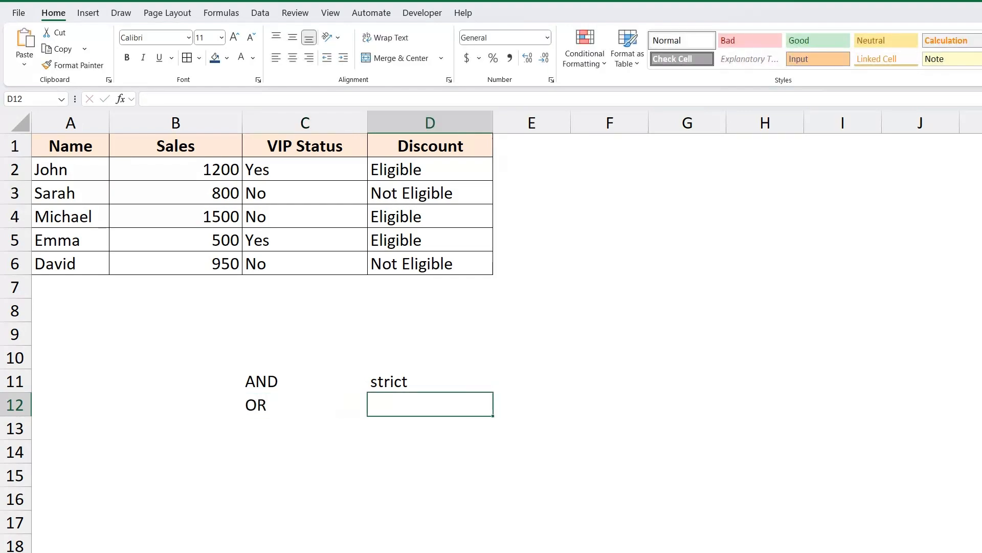
type("flexib")
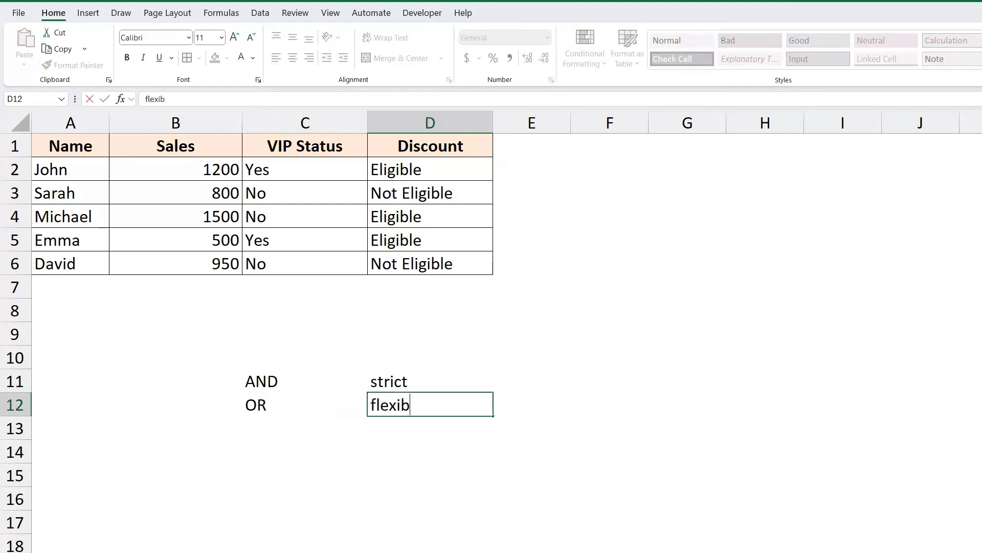
type("le")
key("Tab")
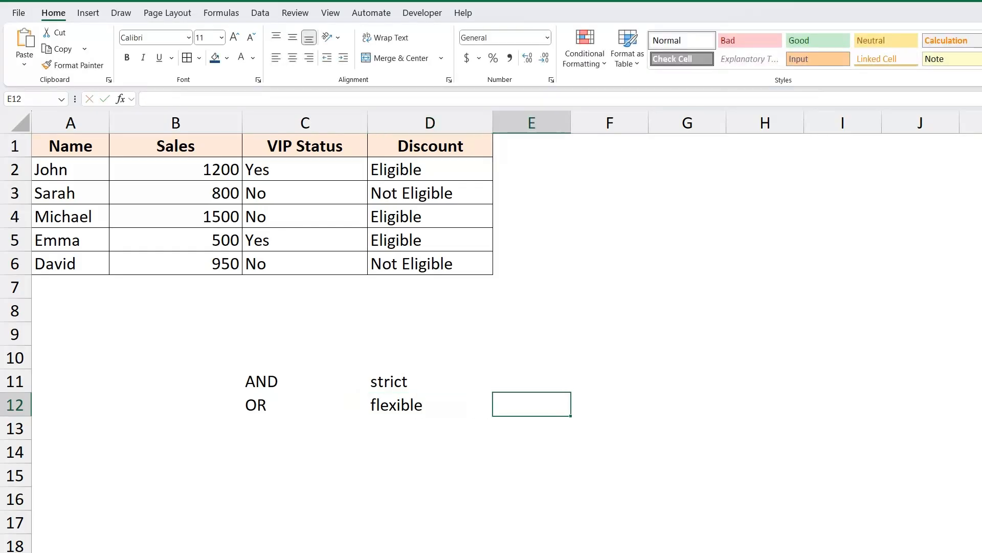